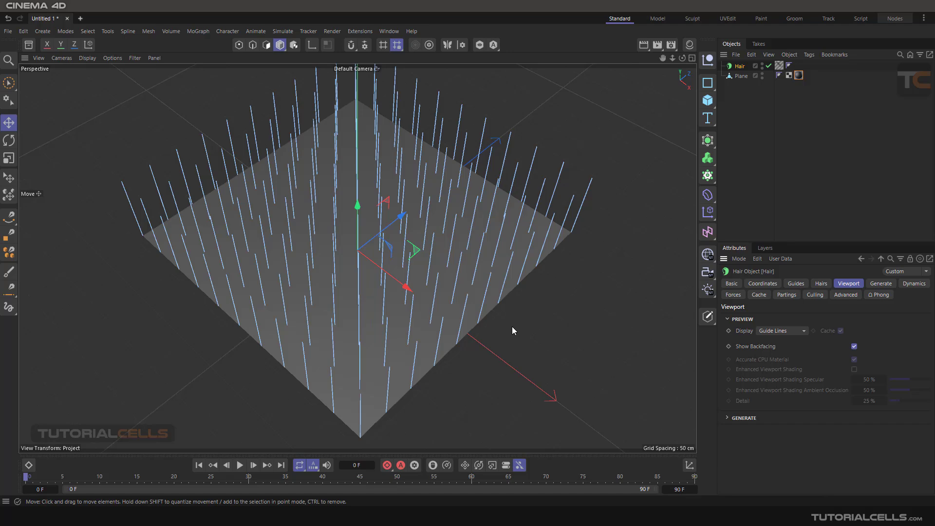
# Examine the hair guides on the plane in Guide Lines display, including with the Hair object deselected.
pyautogui.keyDown('alt'); pyautogui.moveTo(390, 267); pyautogui.dragTo(399, 234); pyautogui.keyUp('alt')
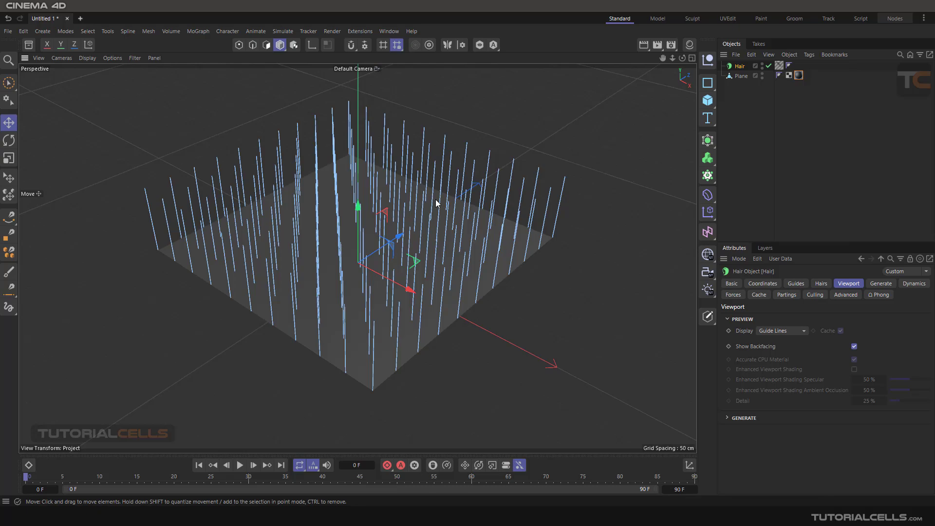
pyautogui.moveTo(470, 214)
pyautogui.keyDown('alt'); pyautogui.mouseDown()
pyautogui.moveTo(472, 190)
pyautogui.moveTo(449, 216)
pyautogui.moveTo(398, 211)
pyautogui.moveTo(434, 205)
pyautogui.moveTo(483, 220)
pyautogui.moveTo(419, 222)
pyautogui.moveTo(471, 220)
pyautogui.mouseUp(); pyautogui.keyUp('alt')
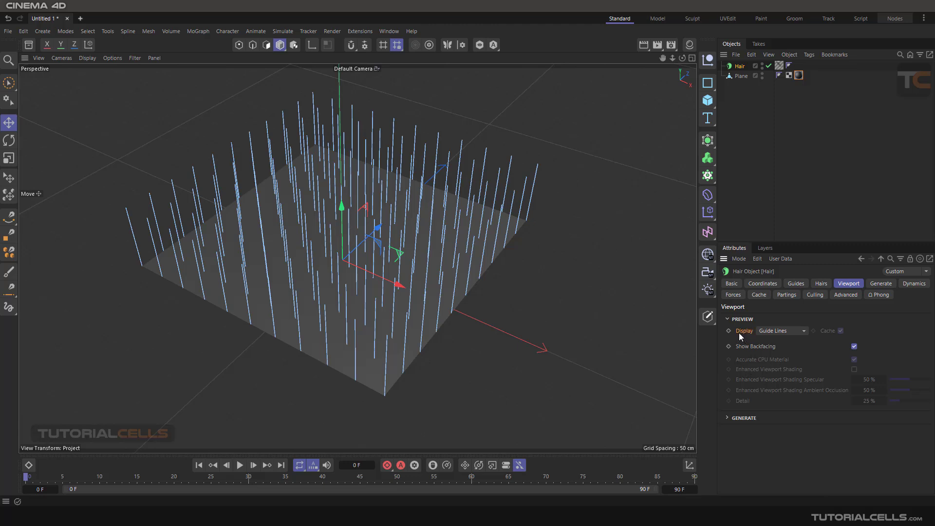
pyautogui.keyDown('alt'); pyautogui.moveTo(560, 278); pyautogui.dragTo(550, 271); pyautogui.keyUp('alt')
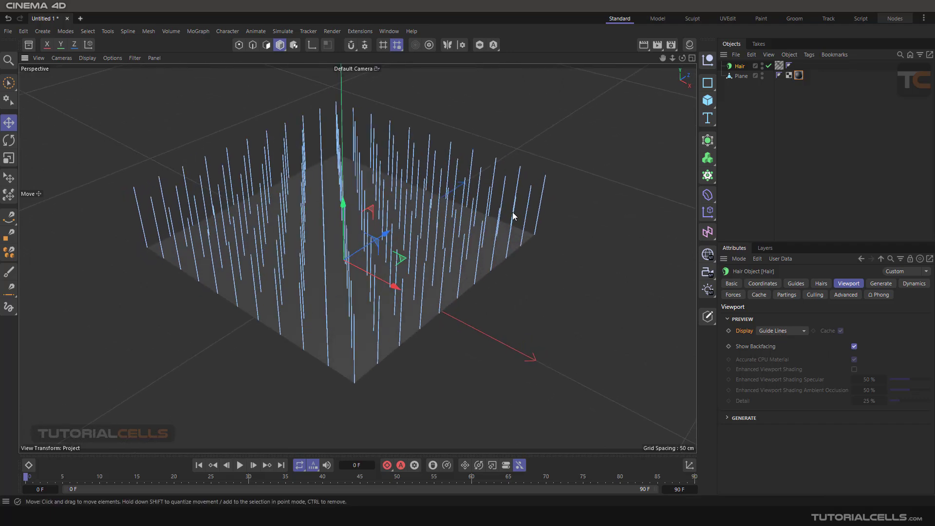
pyautogui.keyDown('alt'); pyautogui.moveTo(528, 242); pyautogui.dragTo(606, 221); pyautogui.keyUp('alt')
pyautogui.click(742, 117)
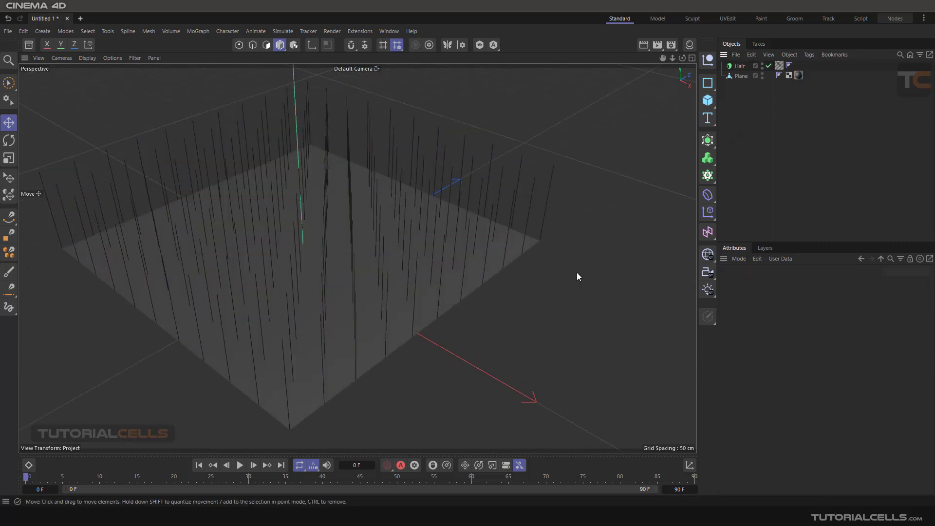
pyautogui.keyDown('alt'); pyautogui.moveTo(584, 244); pyautogui.dragTo(604, 192); pyautogui.keyUp('alt')
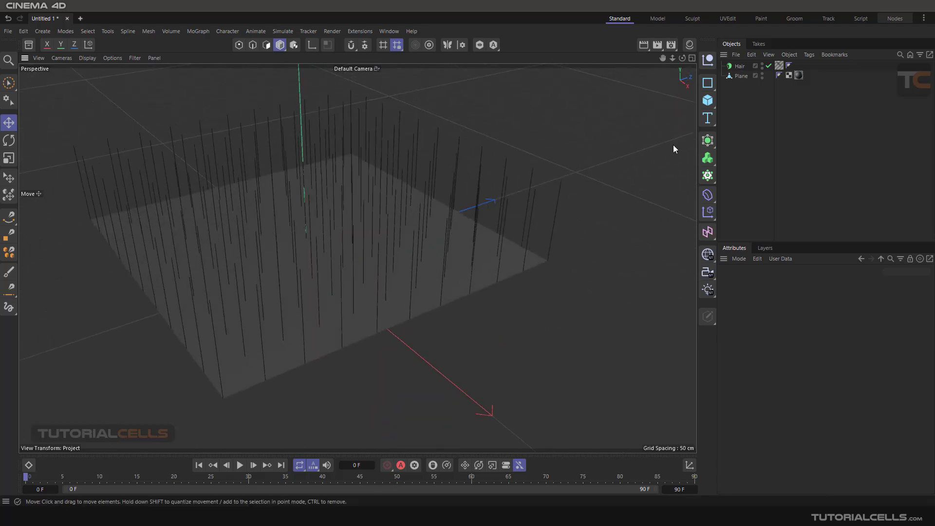
# Switch the Hair object's viewport display to Guide Polygons and inspect the guides close up with nothing selected.
pyautogui.click(740, 67)
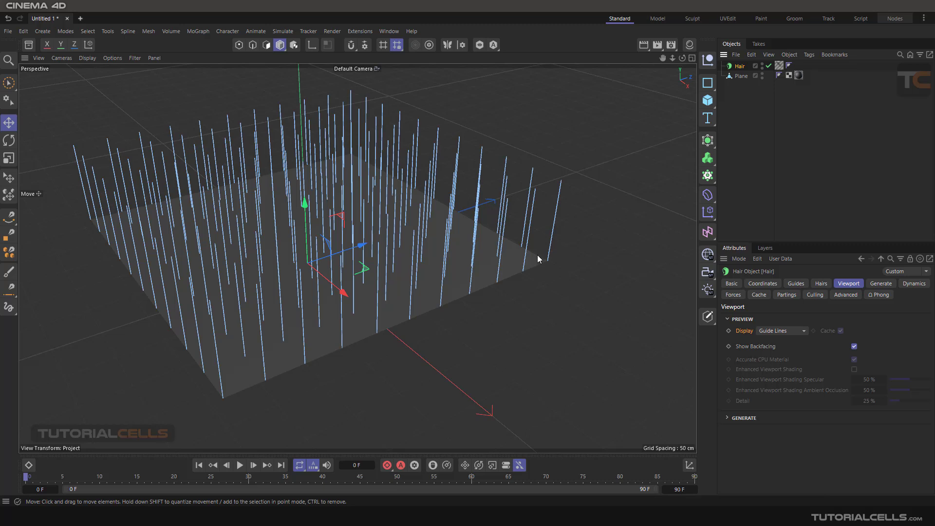
pyautogui.click(787, 329)
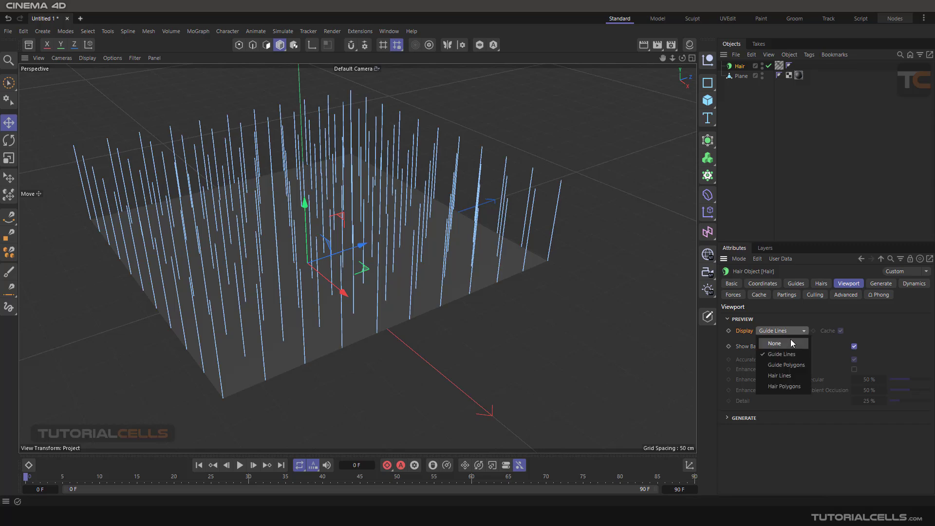
pyautogui.click(778, 367)
pyautogui.scroll(5, 477, 277)
pyautogui.scroll(5, 472, 273)
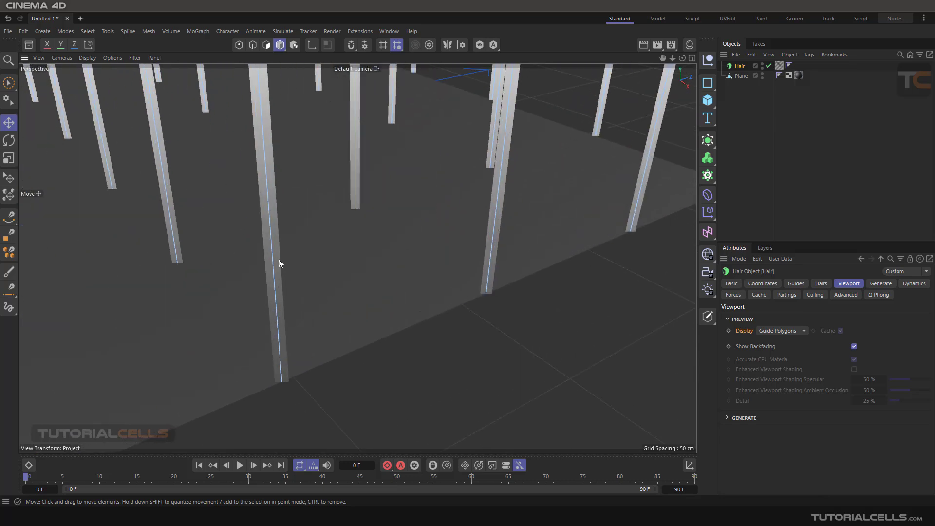
pyautogui.scroll(-8, 373, 215)
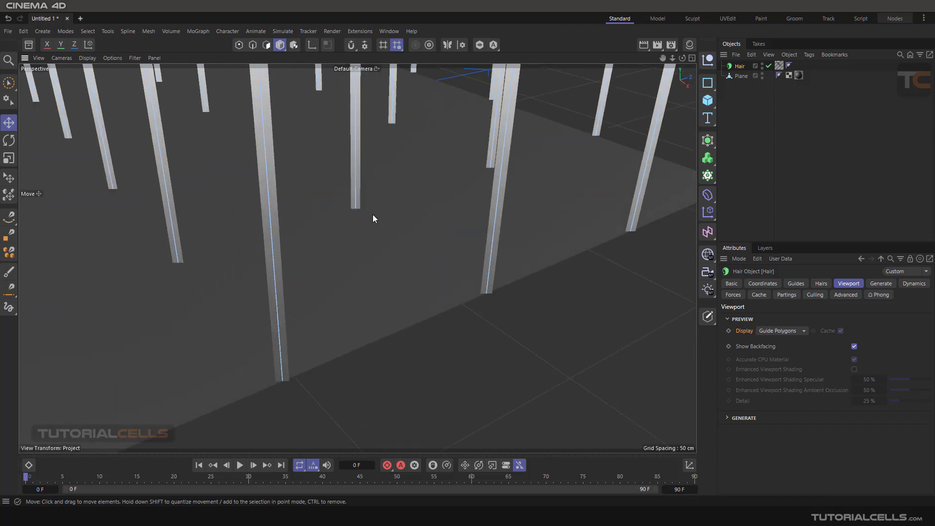
pyautogui.scroll(-4, 367, 235)
pyautogui.scroll(4, 351, 253)
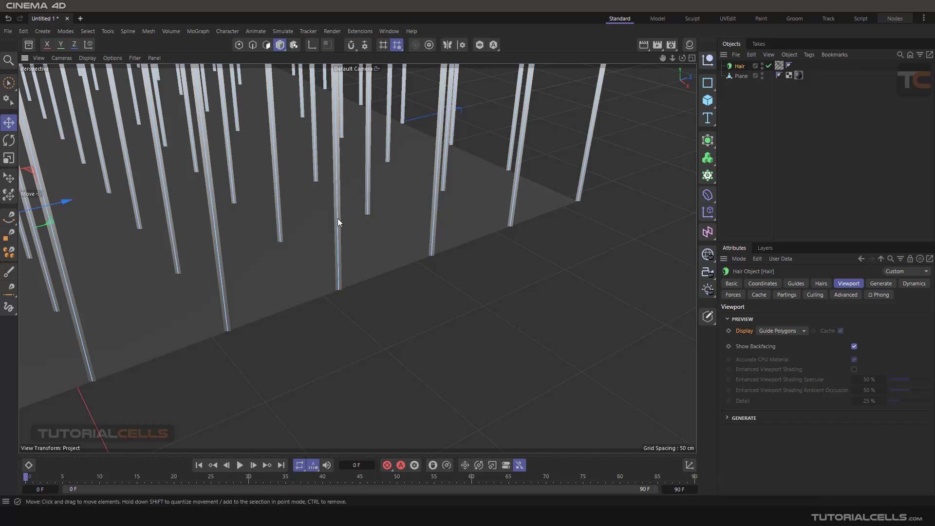
pyautogui.click(744, 130)
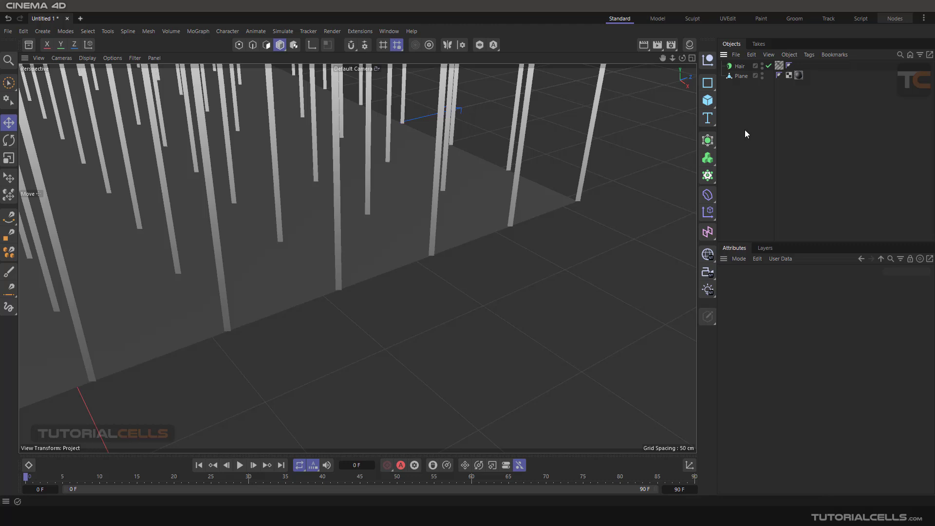
# Set the Hair object's viewport display to Hair Lines and view the whole haired plane.
pyautogui.click(739, 65)
pyautogui.click(788, 330)
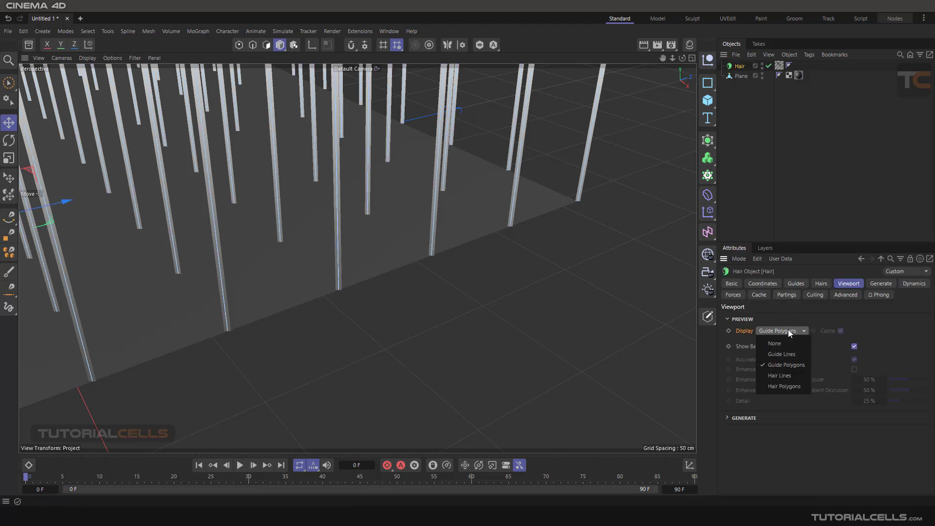
pyautogui.click(790, 379)
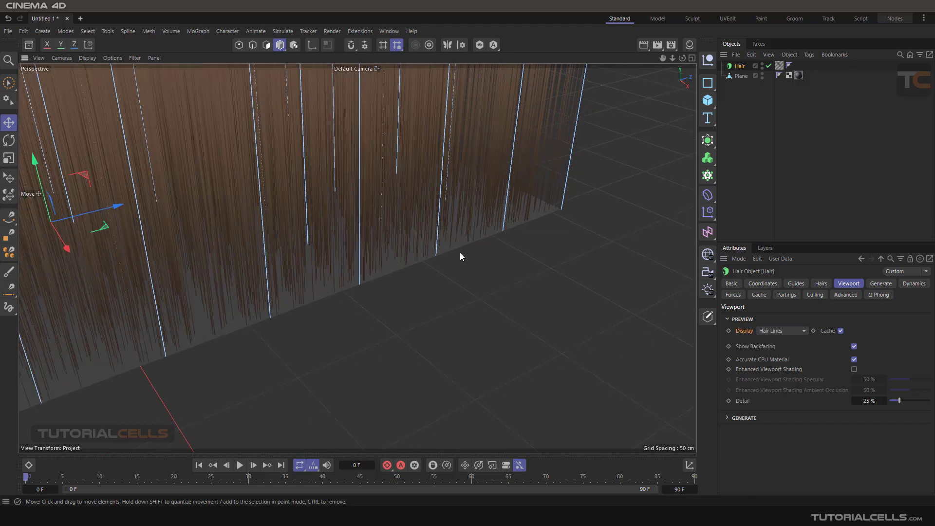
pyautogui.scroll(-5, 445, 263)
pyautogui.scroll(-5, 446, 263)
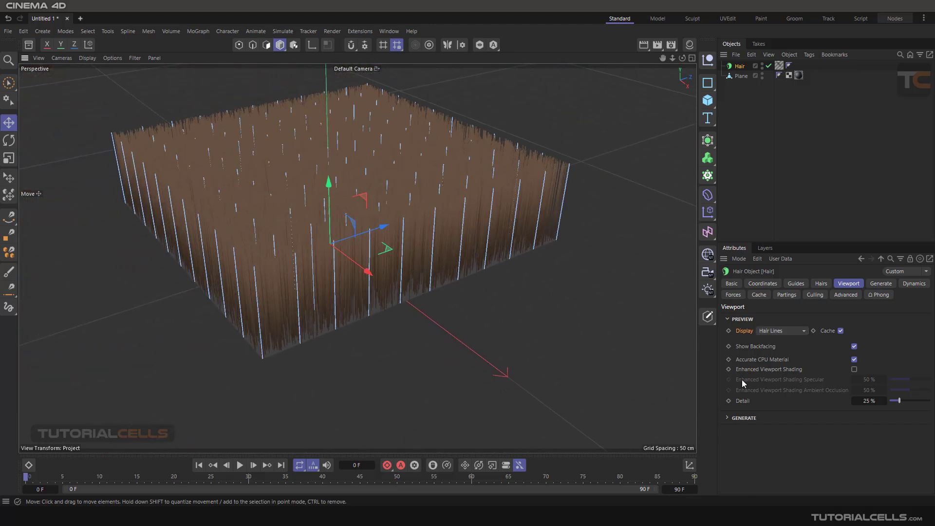
# Set the Hair object's viewport display to None and view the plane with nothing selected.
pyautogui.click(781, 331)
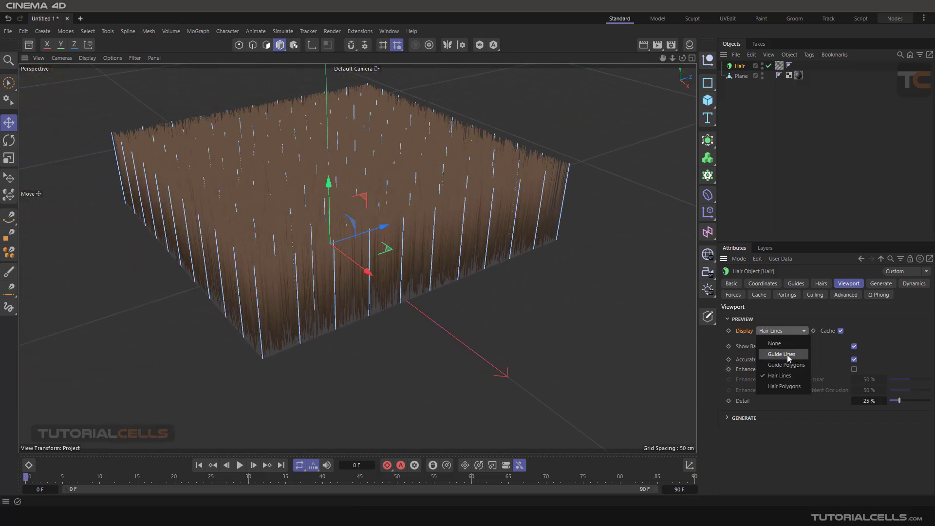
pyautogui.click(781, 343)
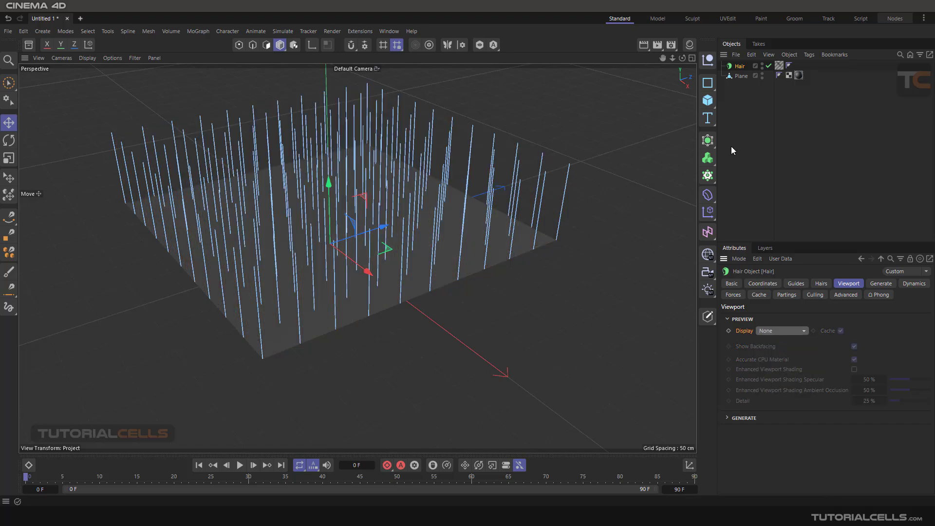
pyautogui.keyDown('alt'); pyautogui.moveTo(587, 181); pyautogui.dragTo(579, 194, button='middle'); pyautogui.keyUp('alt')
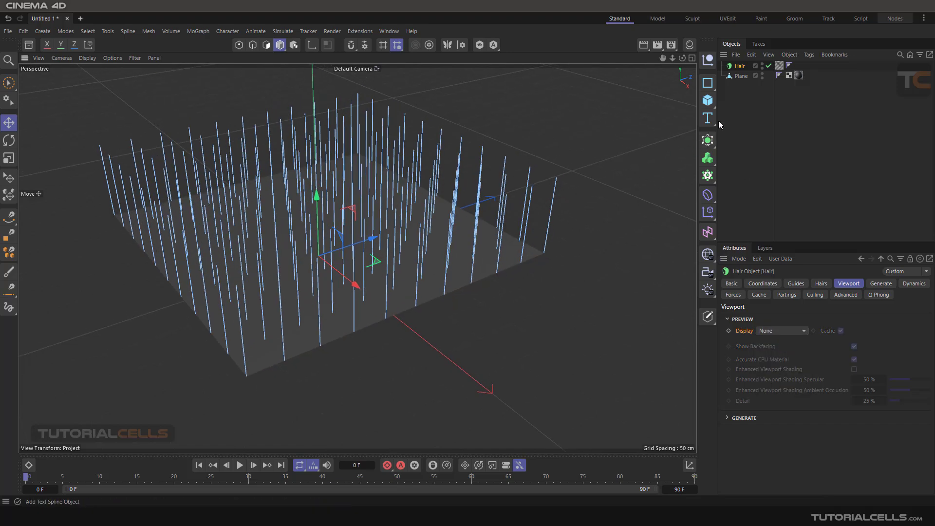
pyautogui.click(736, 107)
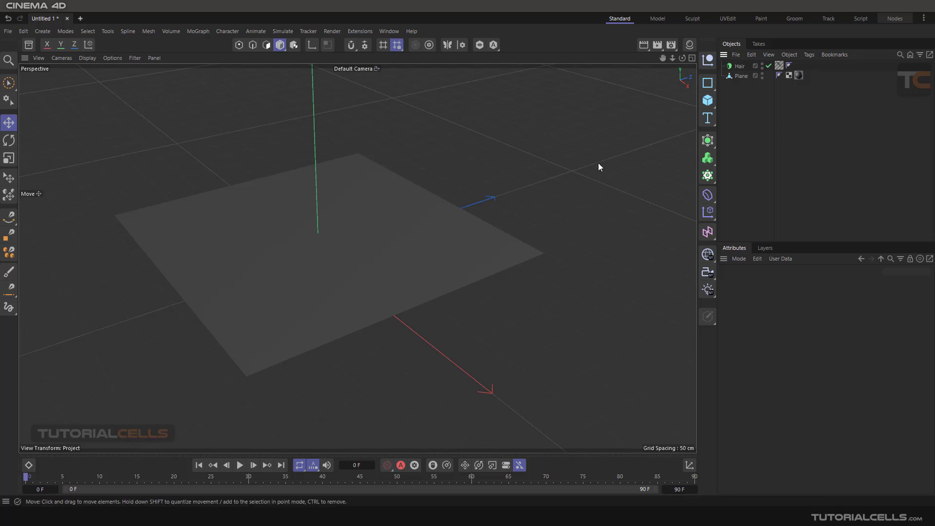
pyautogui.keyDown('alt'); pyautogui.moveTo(598, 167); pyautogui.dragTo(552, 209); pyautogui.keyUp('alt')
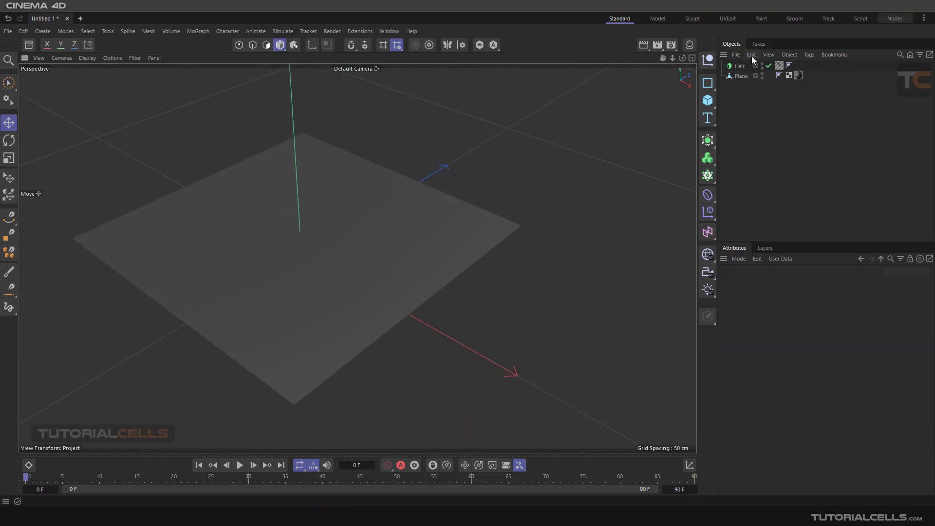
# Change the Hair object's viewport display from None to Hair Lines and check the hairs with the object deselected.
pyautogui.click(739, 65)
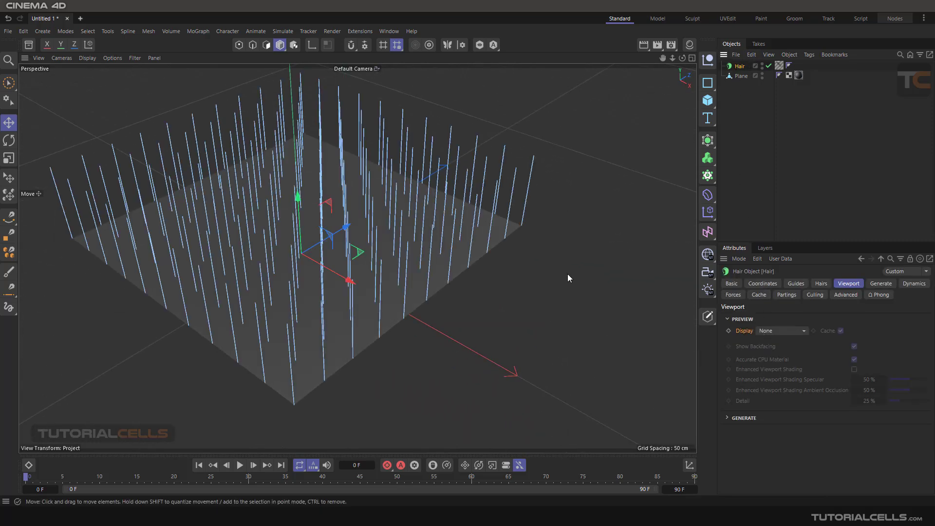
pyautogui.click(776, 330)
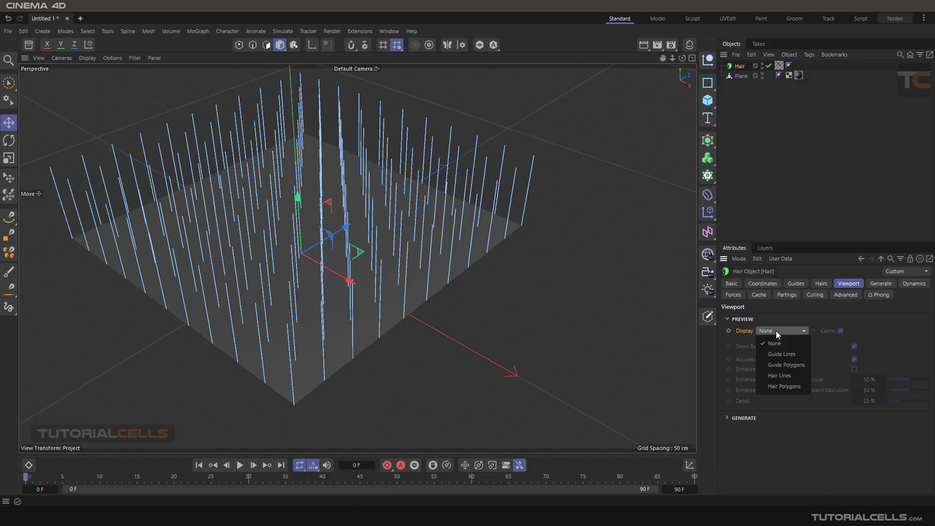
pyautogui.click(780, 375)
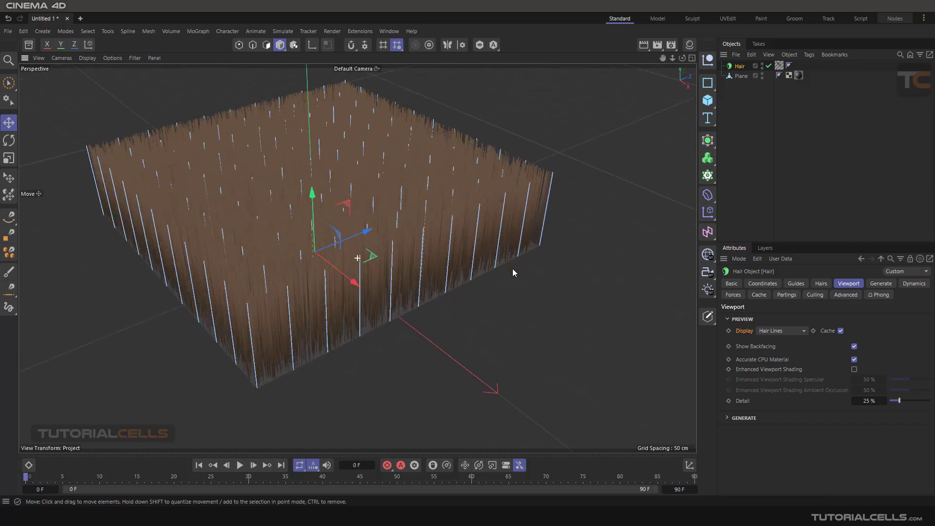
pyautogui.click(749, 135)
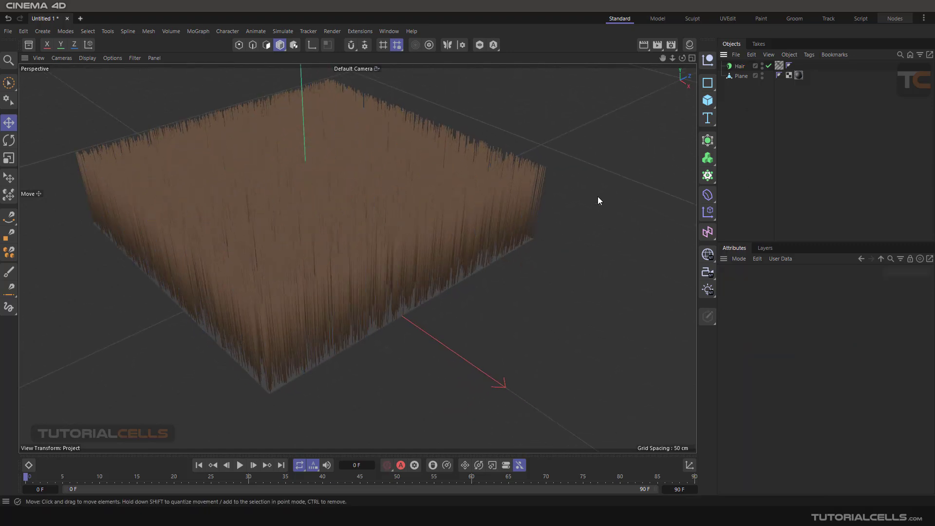
pyautogui.moveTo(597, 197)
pyautogui.keyDown('alt'); pyautogui.mouseDown()
pyautogui.moveTo(538, 172)
pyautogui.moveTo(590, 146)
pyautogui.moveTo(605, 213)
pyautogui.moveTo(592, 197)
pyautogui.mouseUp(); pyautogui.keyUp('alt')
# Check the Hair object's hair count and raise its viewport preview Detail to 100 %.
pyautogui.click(740, 66)
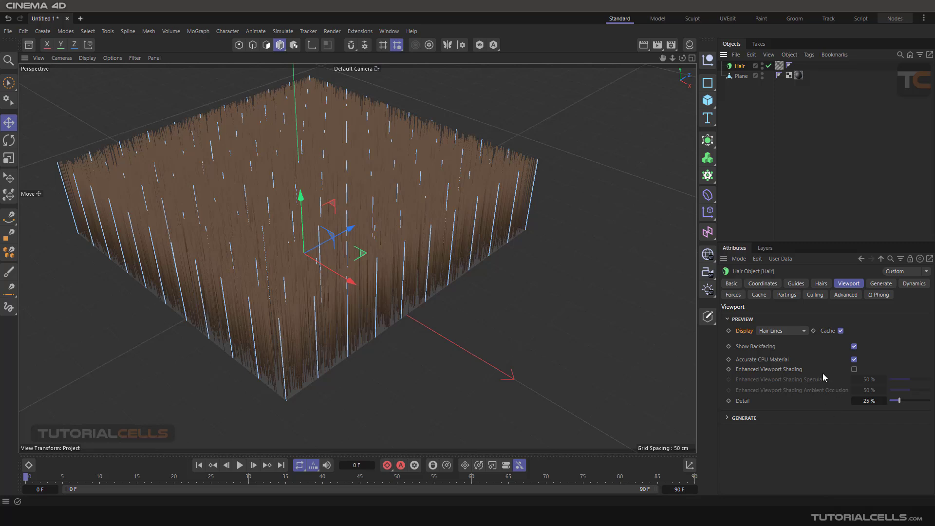
pyautogui.click(821, 284)
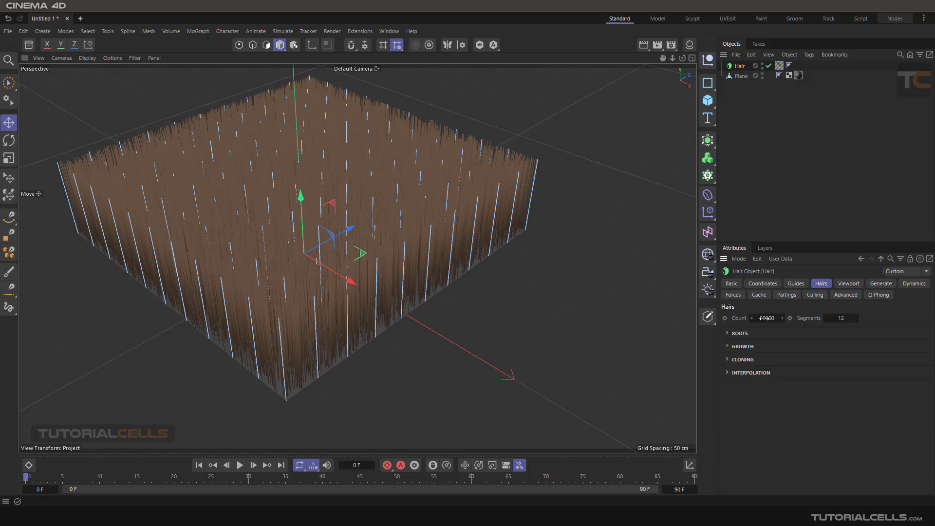
pyautogui.click(849, 284)
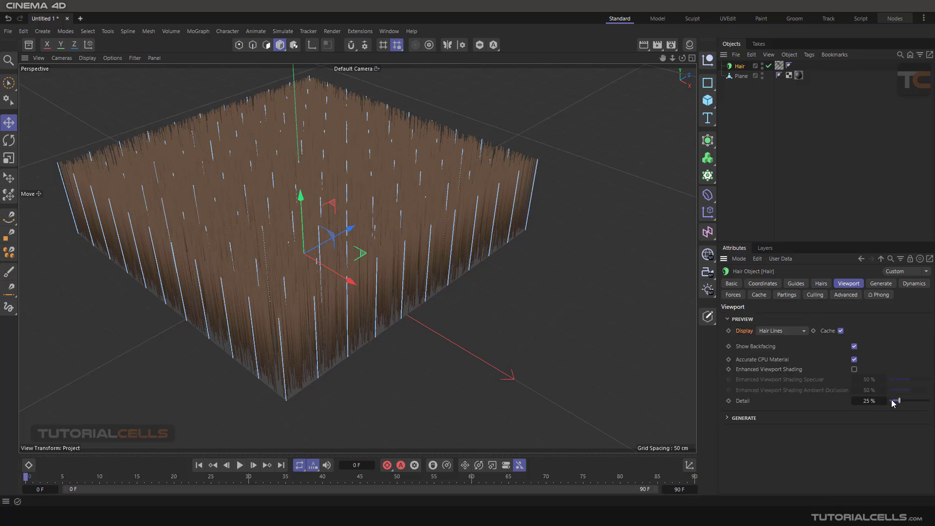
pyautogui.moveTo(898, 399); pyautogui.dragTo(929, 400)
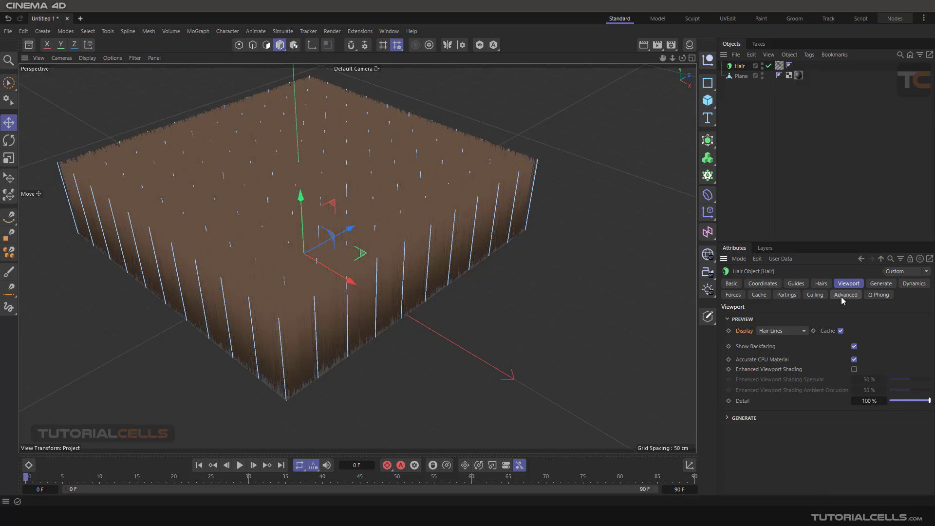
# Review the Hair object's Hairs and Guides settings, and set its viewport preview Detail to 25 %.
pyautogui.click(820, 283)
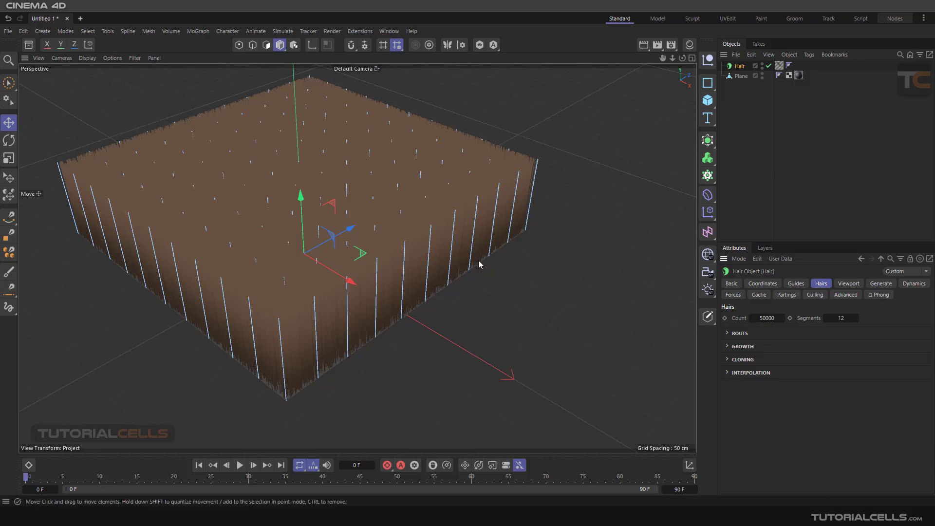
pyautogui.moveTo(477, 261)
pyautogui.keyDown('alt'); pyautogui.mouseDown()
pyautogui.moveTo(452, 244)
pyautogui.moveTo(442, 265)
pyautogui.moveTo(458, 250)
pyautogui.moveTo(480, 273)
pyautogui.mouseUp(); pyautogui.keyUp('alt')
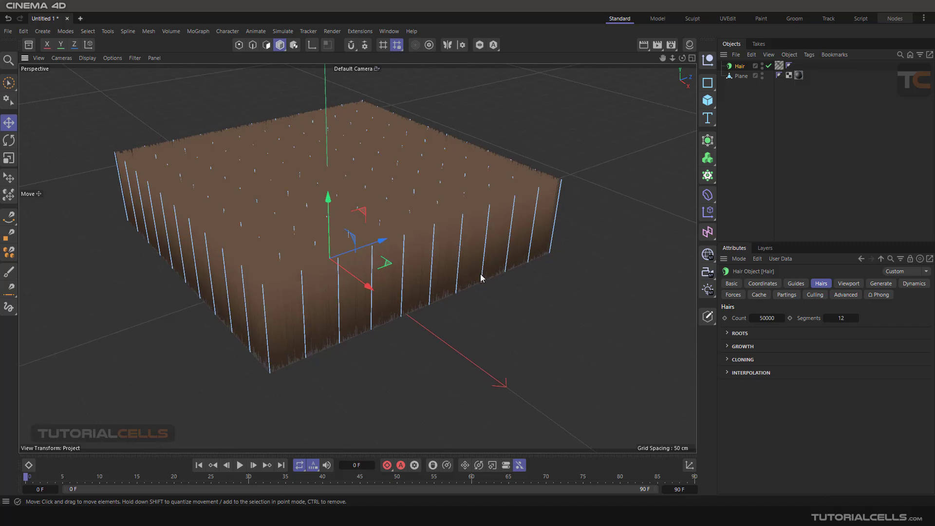
pyautogui.click(795, 284)
pyautogui.click(821, 283)
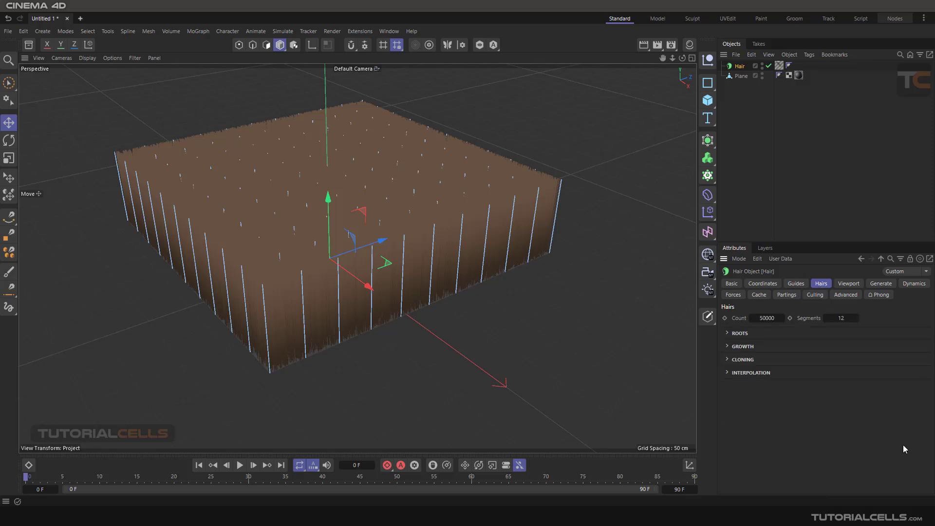
pyautogui.click(848, 283)
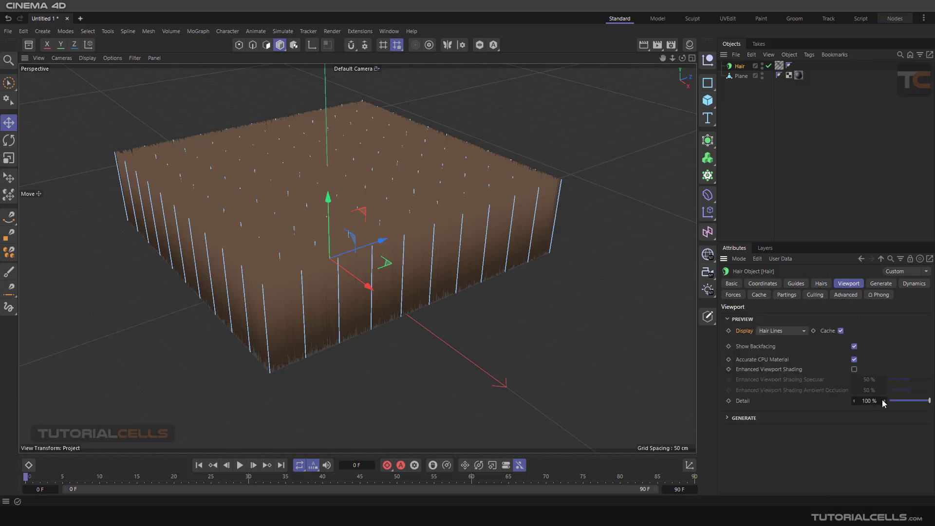
pyautogui.moveTo(884, 405); pyautogui.dragTo(874, 408)
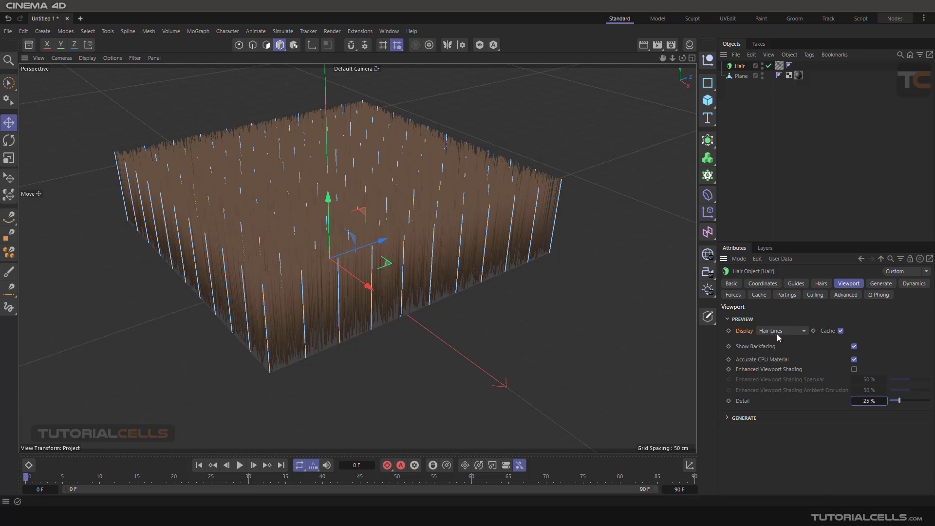
# Change the Hair object's viewport display to Hair Polygons, expand the viewport Generate options, and inspect the hair strands up close.
pyautogui.moveTo(562, 286)
pyautogui.keyDown('alt'); pyautogui.mouseDown()
pyautogui.moveTo(542, 267)
pyautogui.moveTo(483, 282)
pyautogui.moveTo(548, 291)
pyautogui.moveTo(561, 264)
pyautogui.moveTo(579, 288)
pyautogui.moveTo(568, 292)
pyautogui.mouseUp(); pyautogui.keyUp('alt')
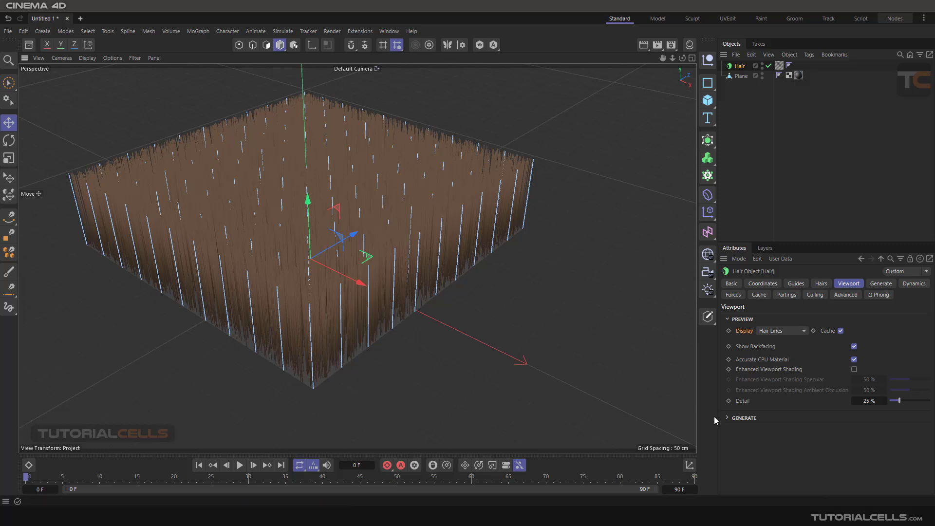
pyautogui.click(727, 418)
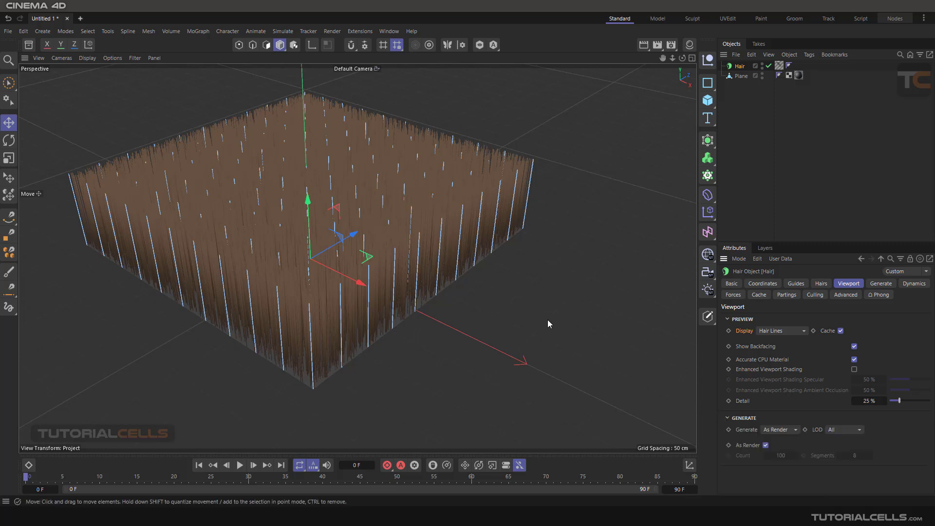
pyautogui.click(784, 331)
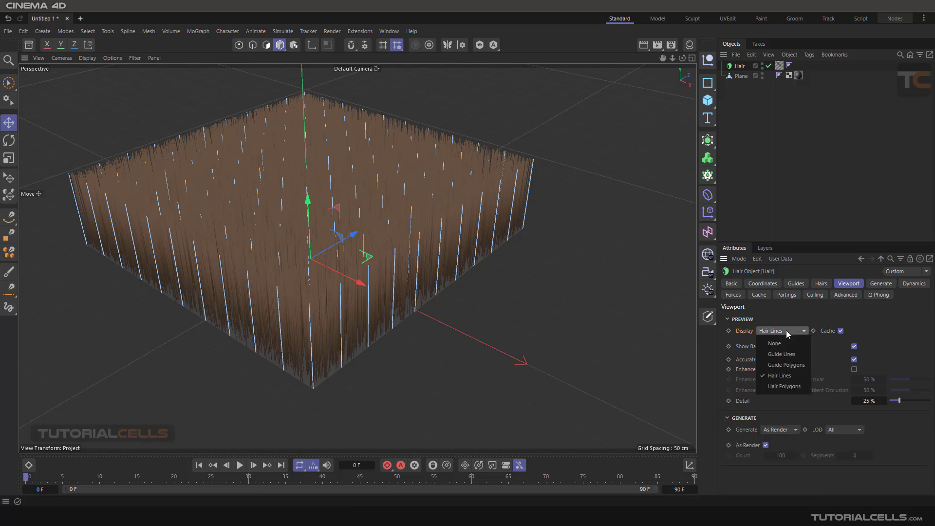
pyautogui.click(789, 385)
pyautogui.scroll(3, 427, 286)
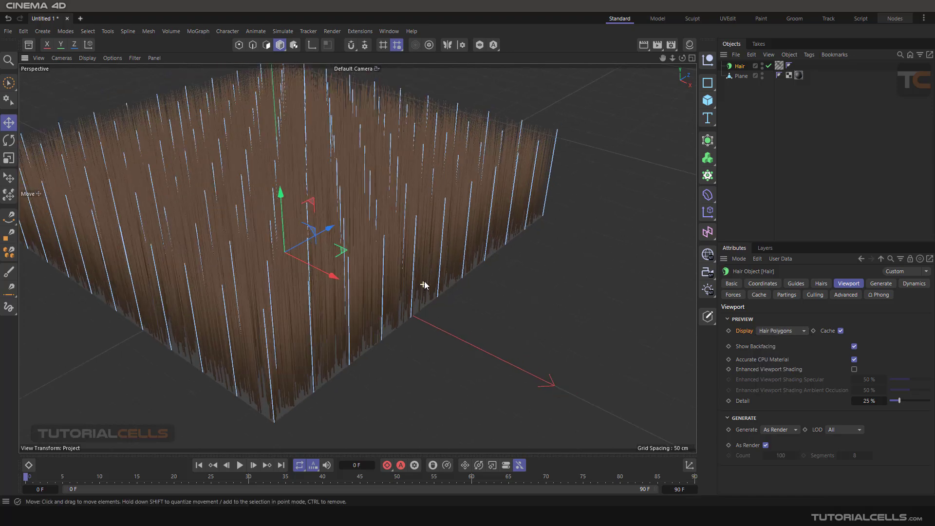
pyautogui.scroll(8, 423, 285)
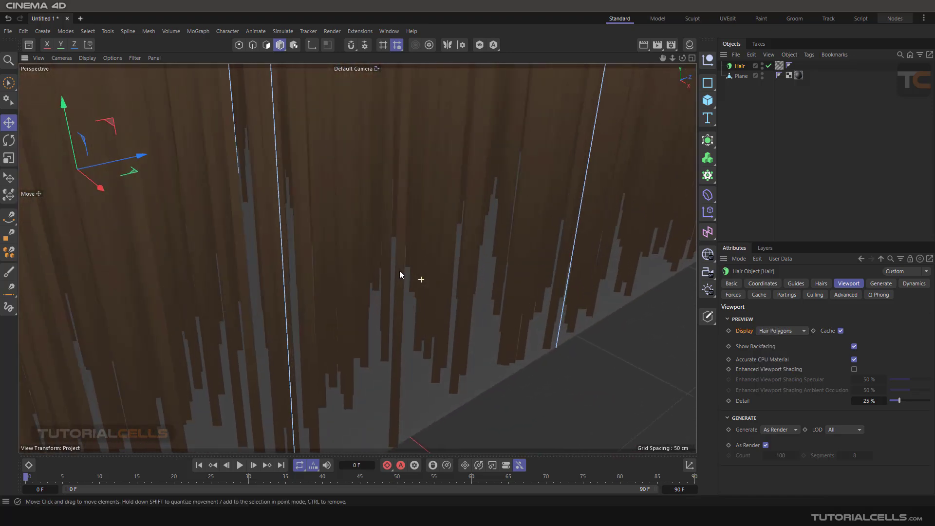
pyautogui.moveTo(399, 271)
pyautogui.keyDown('alt'); pyautogui.mouseDown()
pyautogui.moveTo(309, 264)
pyautogui.moveTo(323, 240)
pyautogui.moveTo(396, 262)
pyautogui.mouseUp(); pyautogui.keyUp('alt')
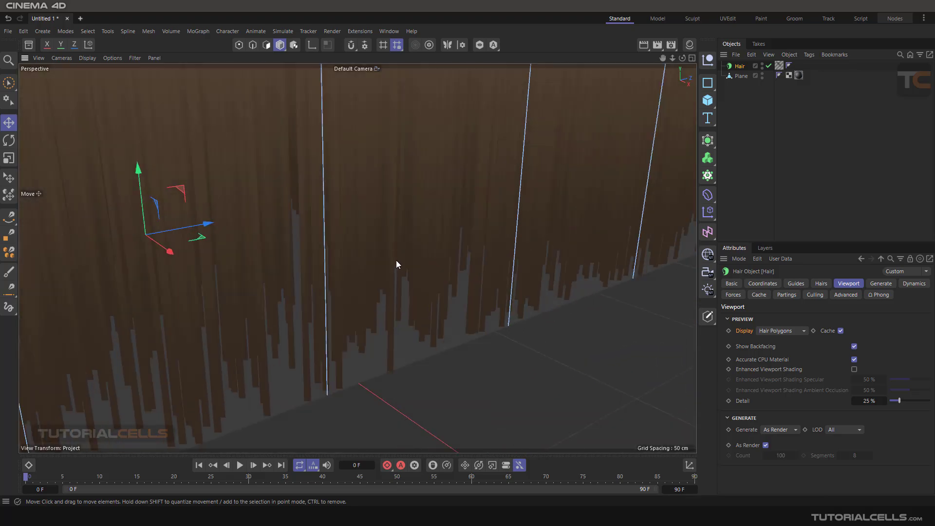
pyautogui.scroll(-10, 396, 258)
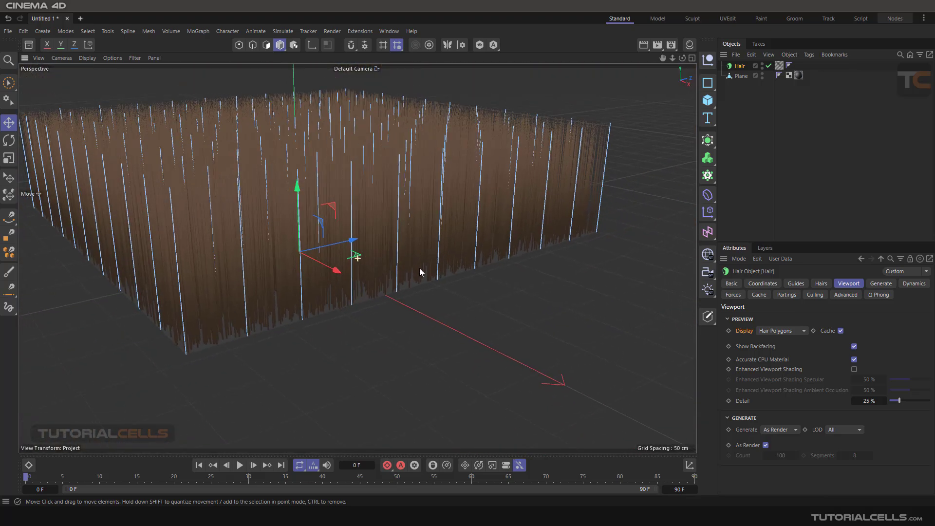
pyautogui.keyDown('alt'); pyautogui.moveTo(420, 267); pyautogui.dragTo(457, 273, button='middle'); pyautogui.keyUp('alt')
pyautogui.keyDown('alt'); pyautogui.moveTo(436, 264); pyautogui.dragTo(442, 281); pyautogui.keyUp('alt')
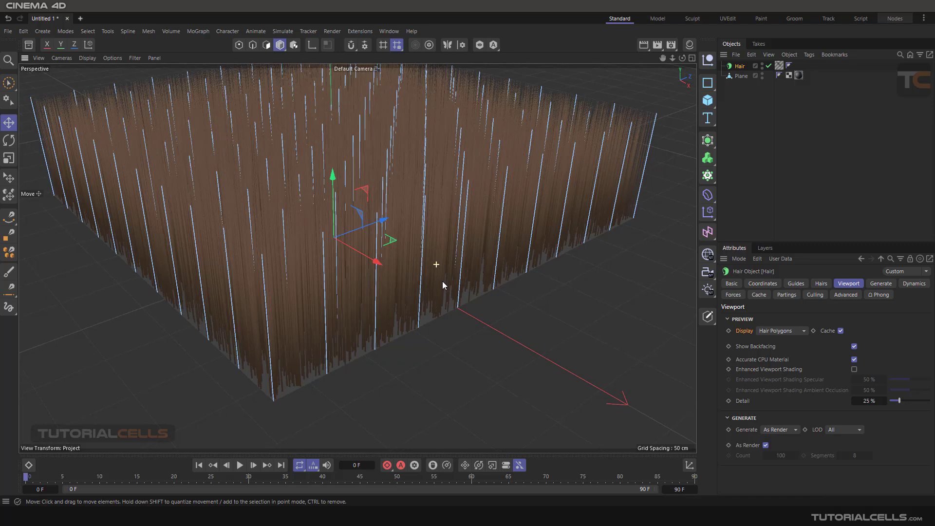
pyautogui.scroll(-4, 448, 259)
pyautogui.keyDown('alt'); pyautogui.moveTo(437, 215); pyautogui.dragTo(441, 243, button='middle'); pyautogui.keyUp('alt')
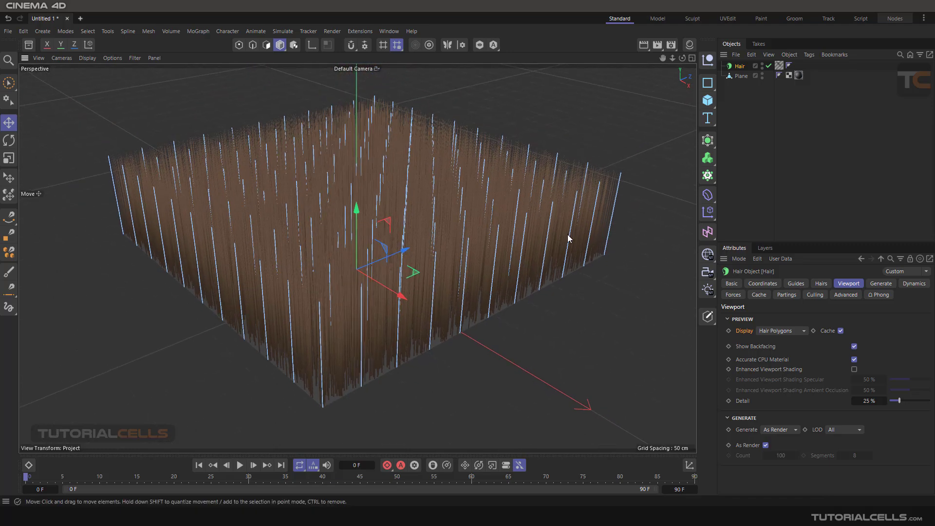
# Check the viewport shading modes and turn on Enhanced Viewport Shading for the Hair object.
pyautogui.click(854, 346)
pyautogui.click(111, 59)
pyautogui.moveTo(92, 59)
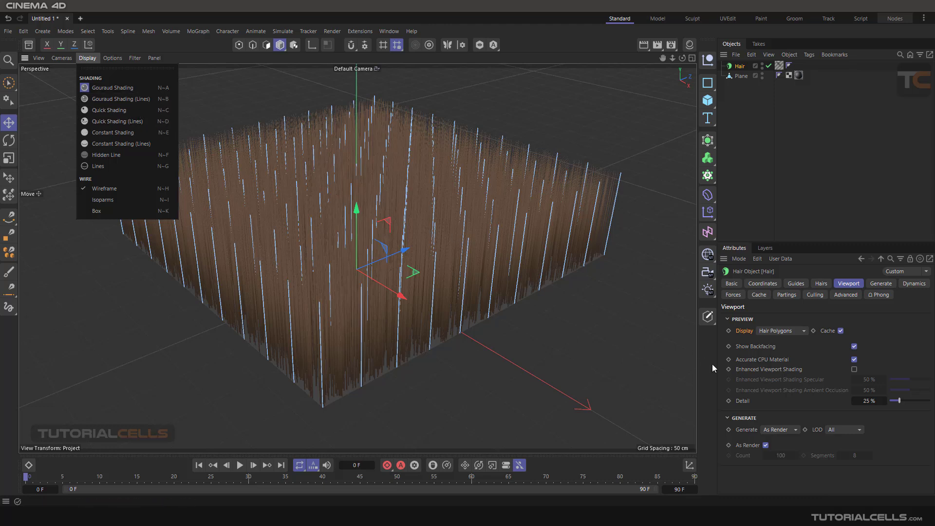
pyautogui.click(854, 370)
pyautogui.click(853, 370)
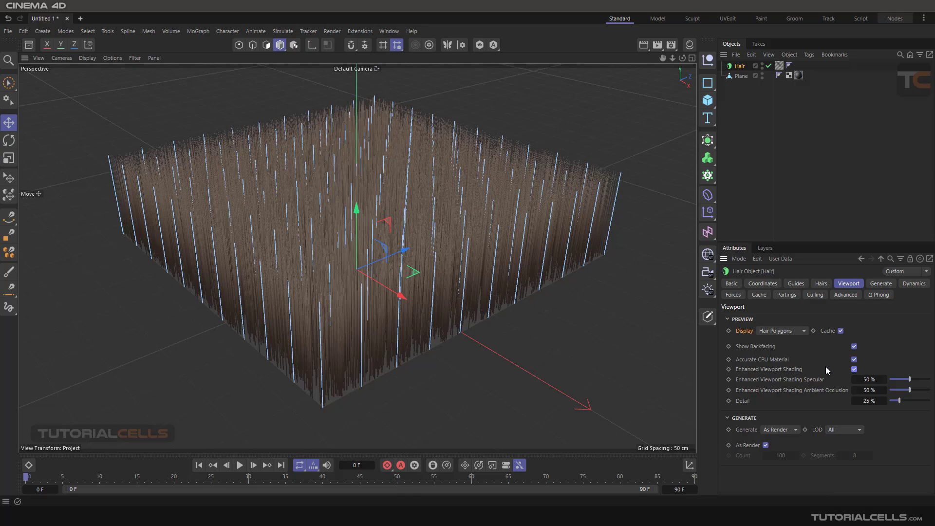
pyautogui.moveTo(448, 250)
pyautogui.keyDown('alt'); pyautogui.mouseDown()
pyautogui.moveTo(439, 217)
pyautogui.moveTo(448, 251)
pyautogui.moveTo(426, 258)
pyautogui.moveTo(430, 211)
pyautogui.moveTo(448, 257)
pyautogui.moveTo(460, 259)
pyautogui.mouseUp(); pyautogui.keyUp('alt')
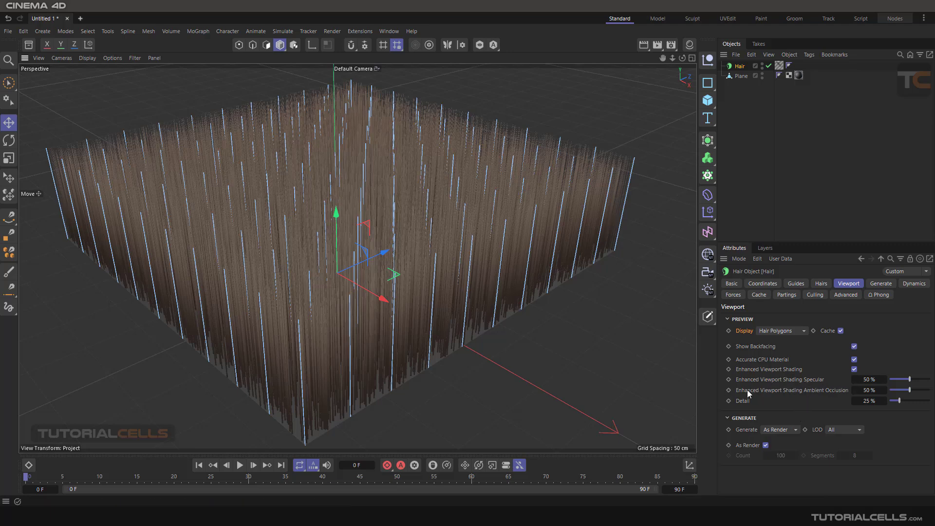
pyautogui.scroll(4, 452, 351)
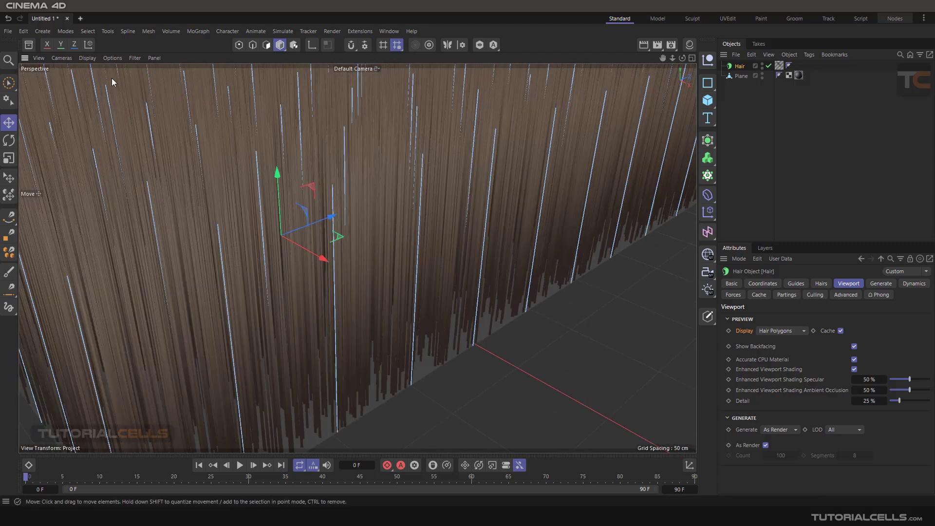
# Review the viewport's effects options and examine the haired plane with enhanced shading from several angles.
pyautogui.click(115, 60)
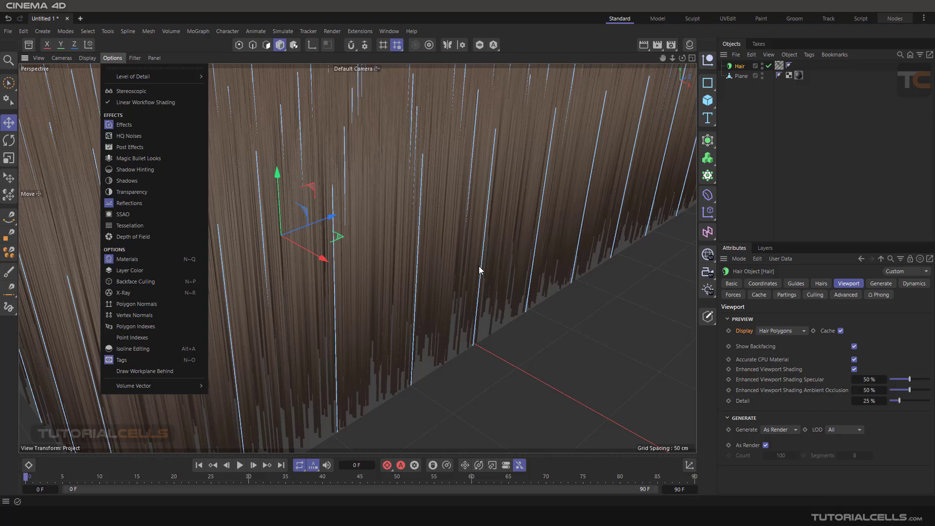
pyautogui.click(570, 334)
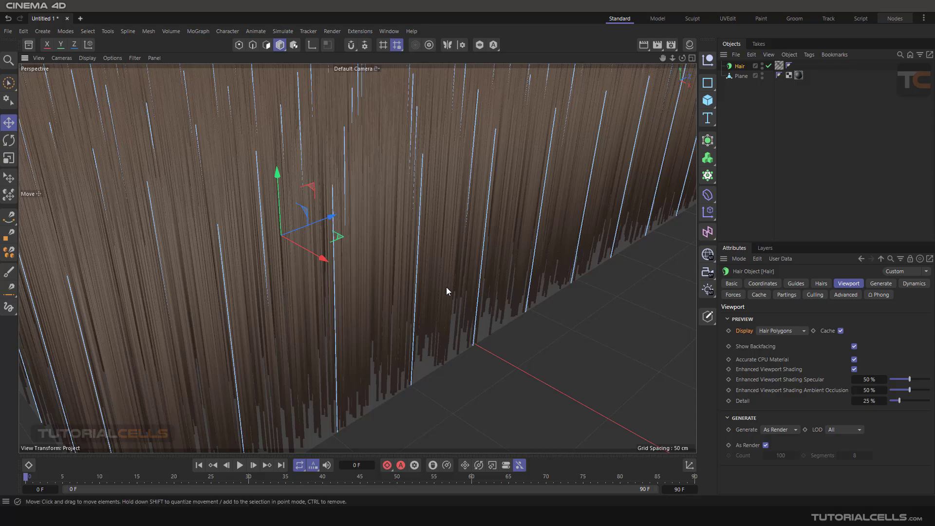
pyautogui.scroll(-8, 446, 287)
pyautogui.keyDown('alt'); pyautogui.moveTo(432, 244); pyautogui.dragTo(449, 274); pyautogui.keyUp('alt')
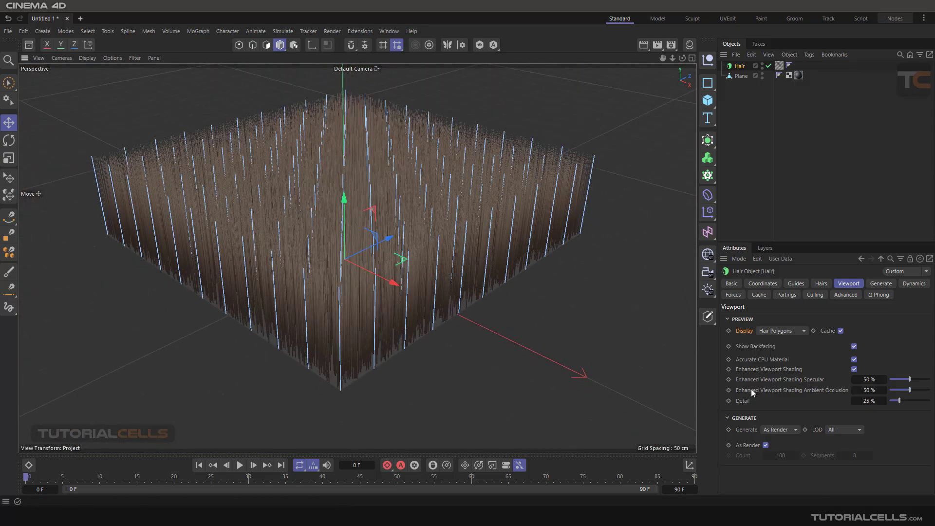
pyautogui.keyDown('alt'); pyautogui.moveTo(551, 297); pyautogui.dragTo(498, 258); pyautogui.keyUp('alt')
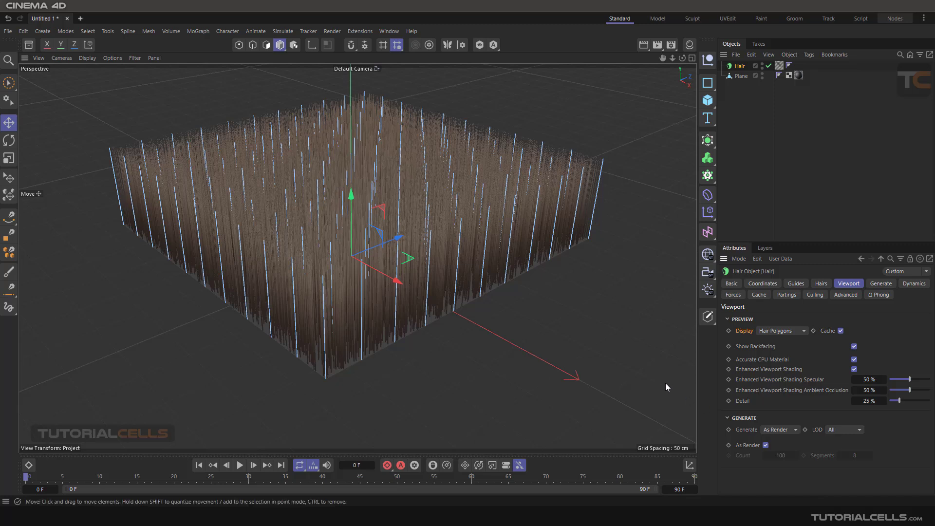
# Compare the Hair object's viewport Generate modes with the Type choices in its main Generate settings.
pyautogui.click(779, 430)
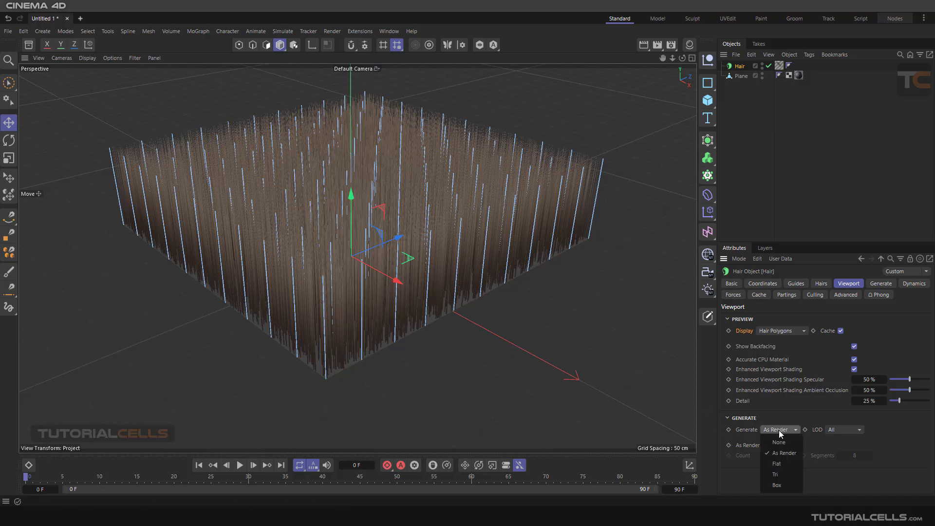
pyautogui.click(779, 431)
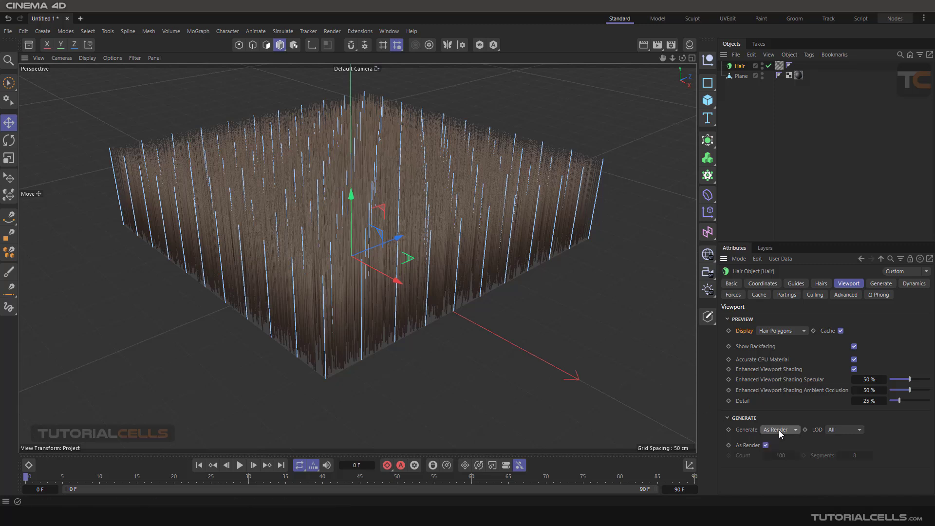
pyautogui.click(873, 287)
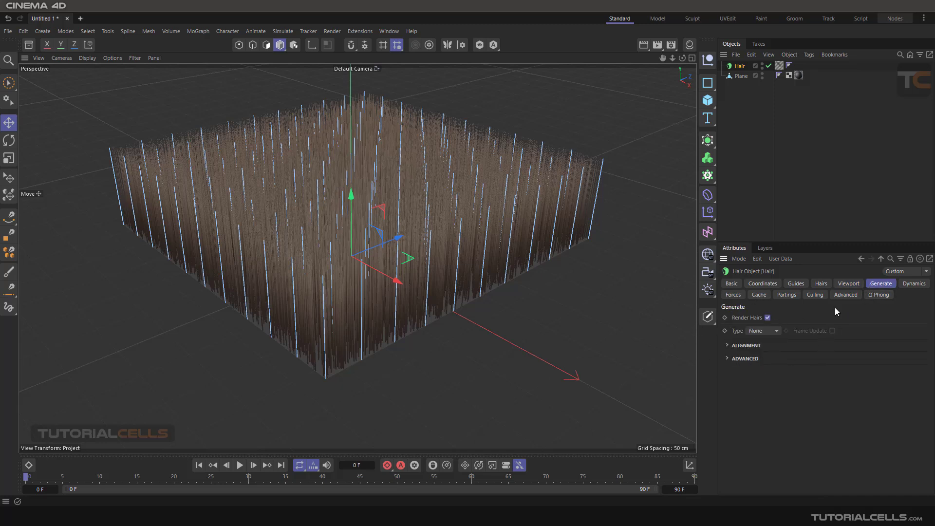
pyautogui.click(756, 331)
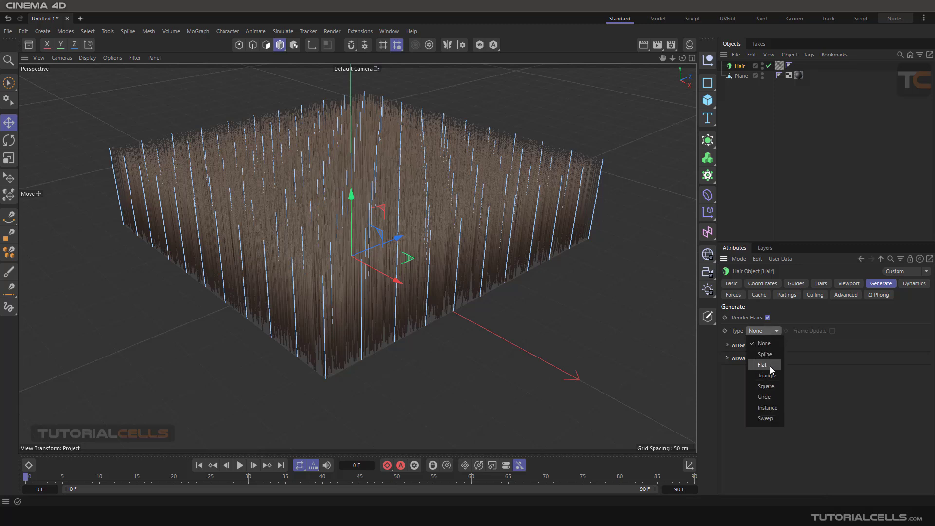
pyautogui.click(795, 413)
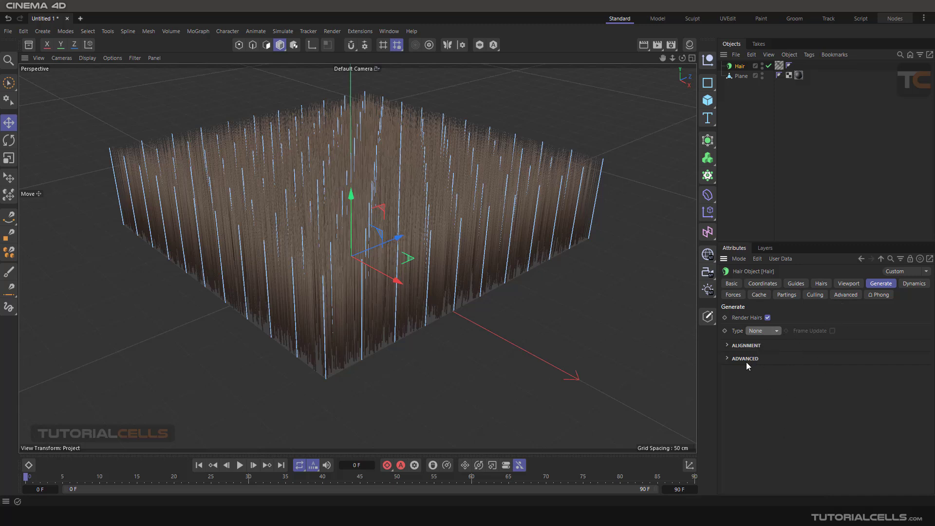
pyautogui.click(848, 284)
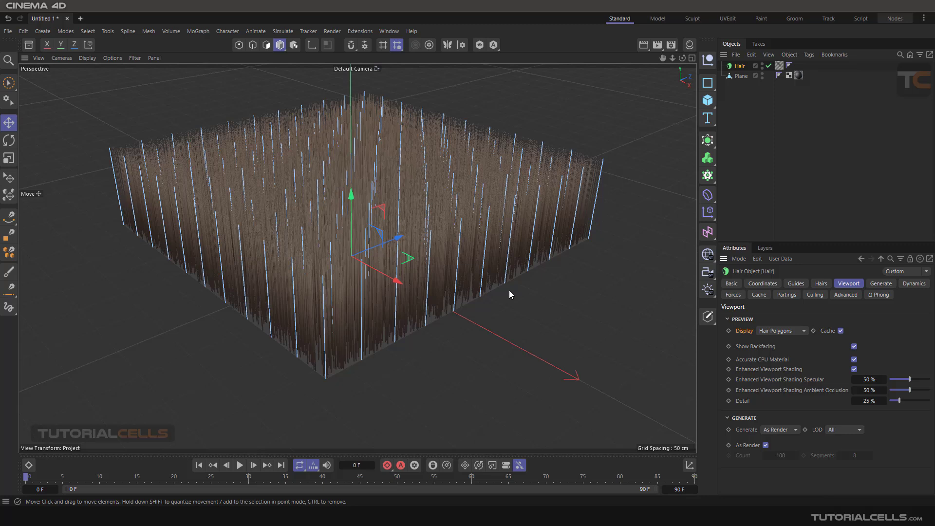
# Recheck the viewport Generate modes and turn off Enhanced Viewport Shading for the Hair object.
pyautogui.click(788, 429)
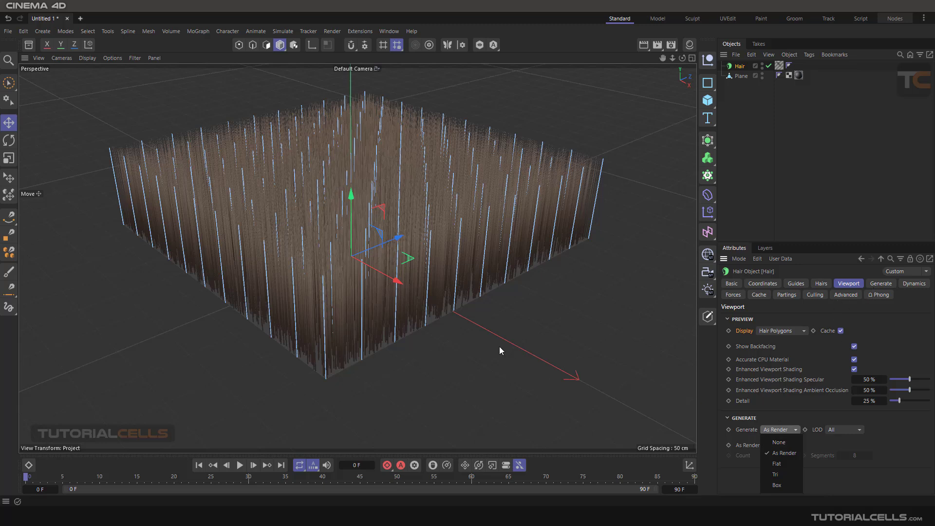
pyautogui.click(854, 371)
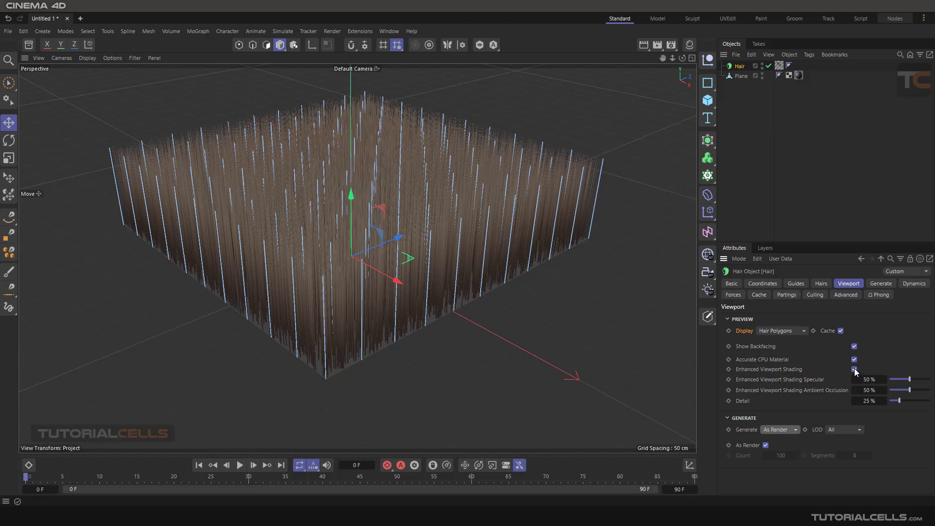
pyautogui.click(854, 370)
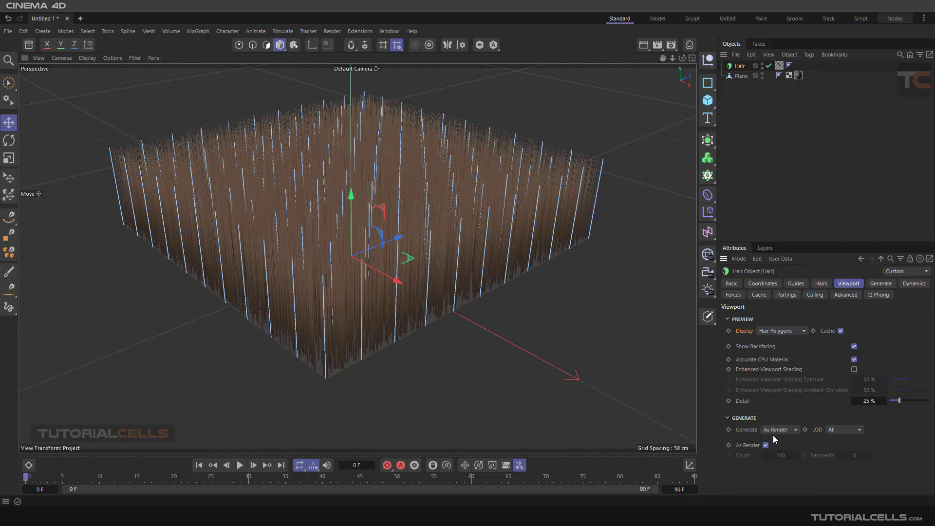
# Set the Hair object's viewport Generate mode to Flat and inspect the hair geometry up close.
pyautogui.click(785, 429)
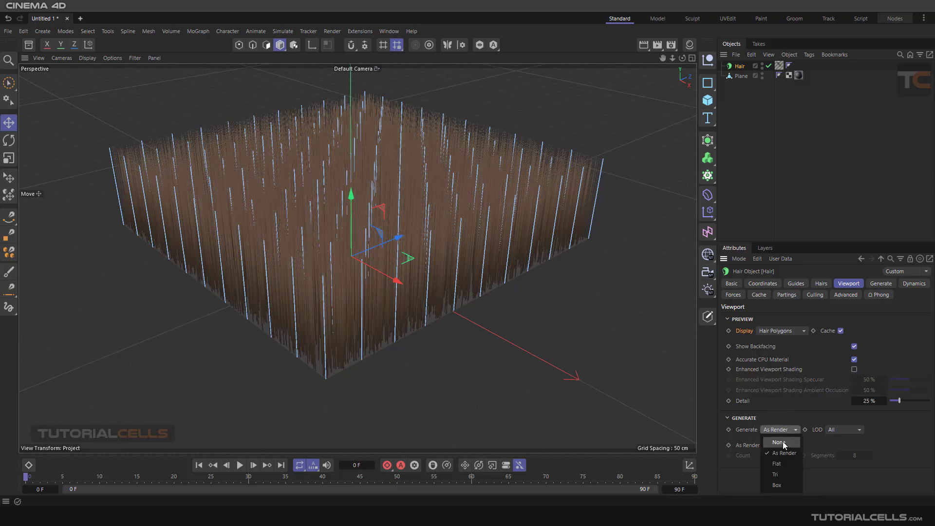
pyautogui.click(791, 463)
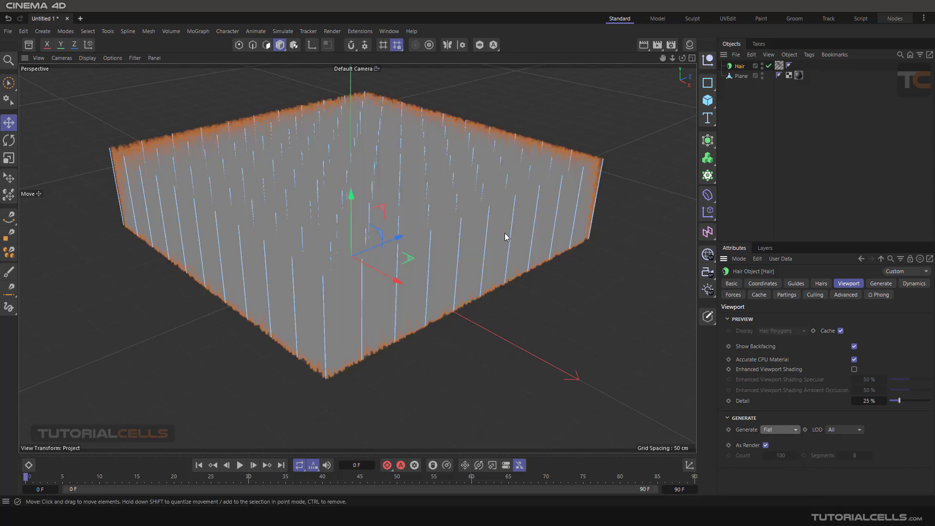
pyautogui.keyDown('alt'); pyautogui.moveTo(504, 233); pyautogui.dragTo(477, 266); pyautogui.keyUp('alt')
pyautogui.scroll(6, 478, 287)
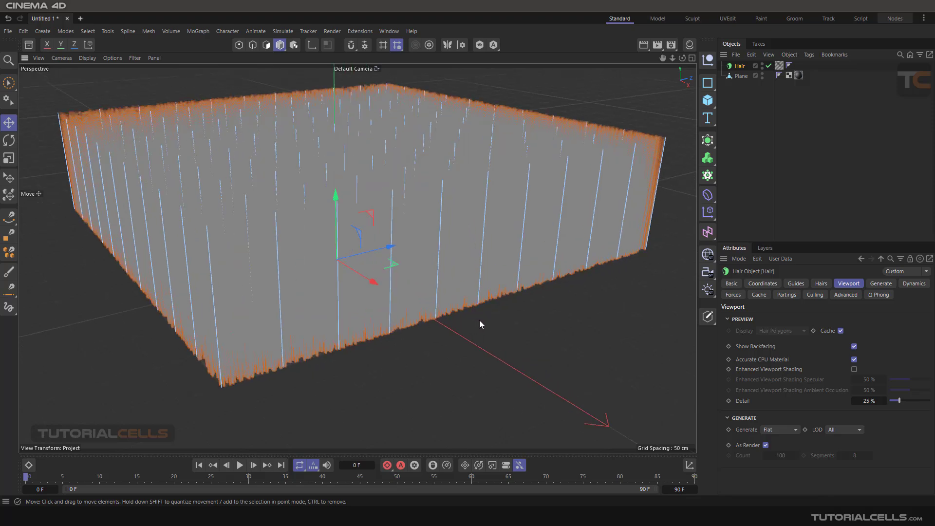
pyautogui.scroll(8, 485, 304)
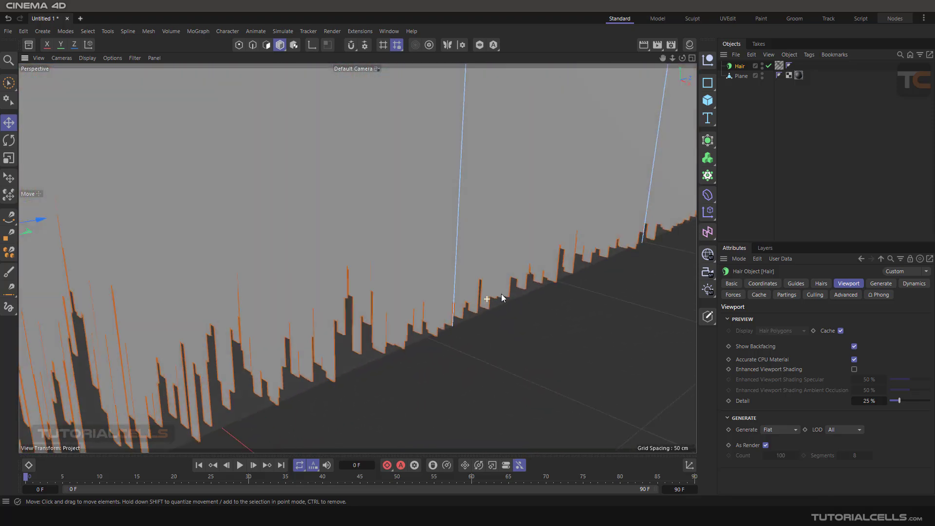
pyautogui.keyDown('alt'); pyautogui.moveTo(501, 294); pyautogui.dragTo(489, 301); pyautogui.keyUp('alt')
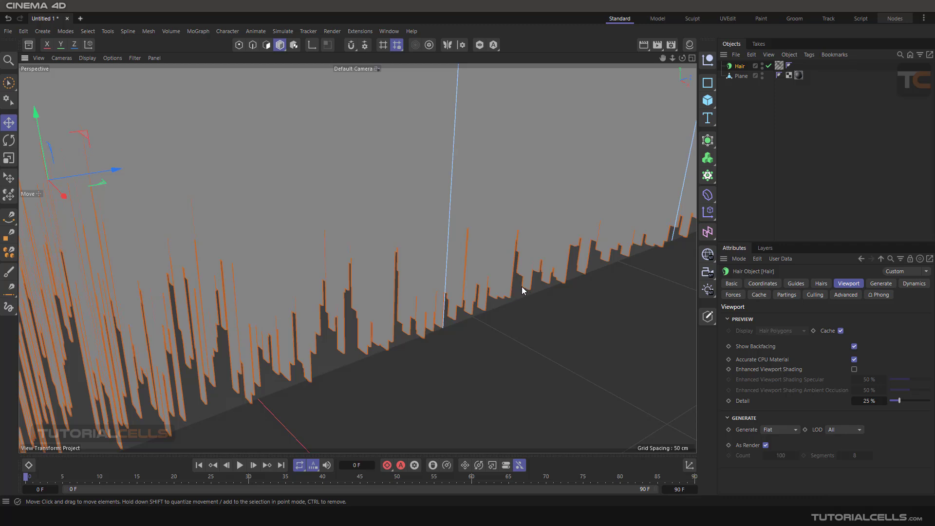
# Change the Hair object's viewport Generate mode to Tri and inspect the hair strands.
pyautogui.click(788, 428)
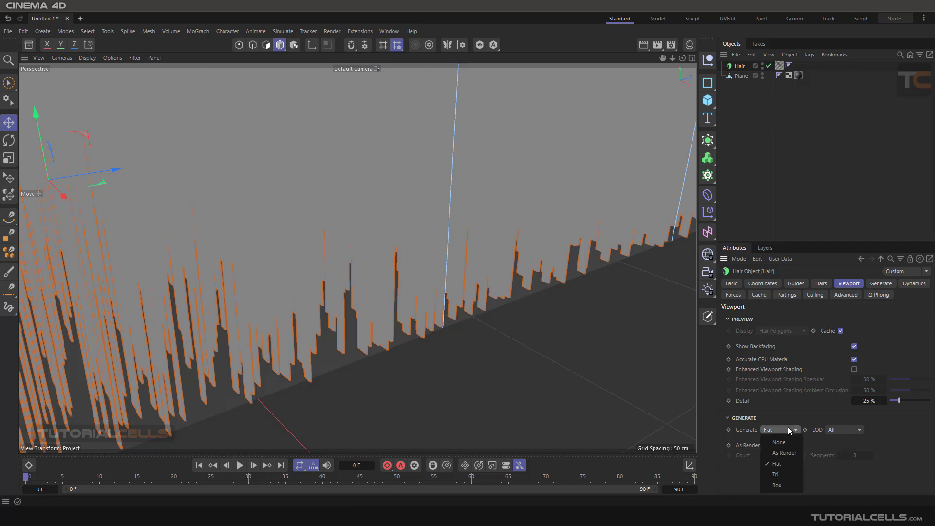
pyautogui.click(786, 475)
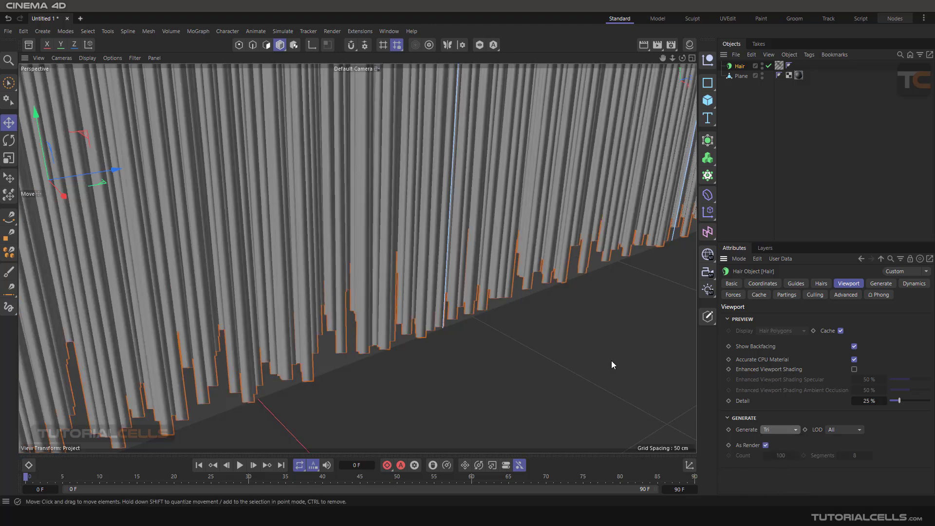
pyautogui.keyDown('alt'); pyautogui.moveTo(480, 306); pyautogui.dragTo(479, 307); pyautogui.keyUp('alt')
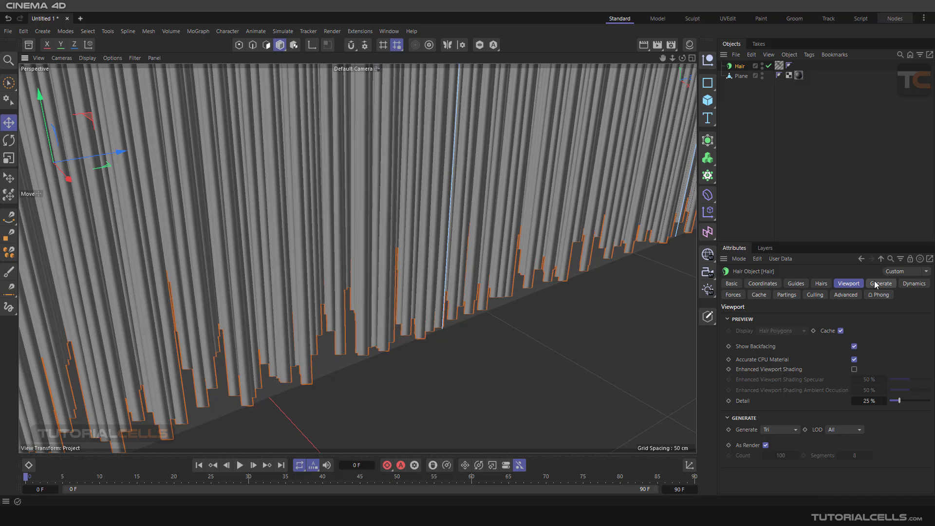
# Set the Hair object's viewport Generate mode to Box and switch the viewport to shading with lines.
pyautogui.click(788, 430)
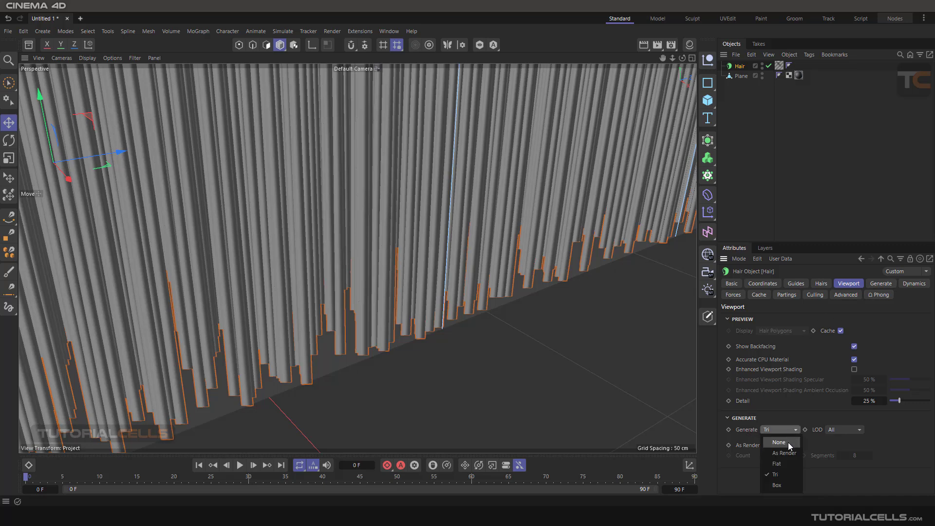
pyautogui.click(777, 485)
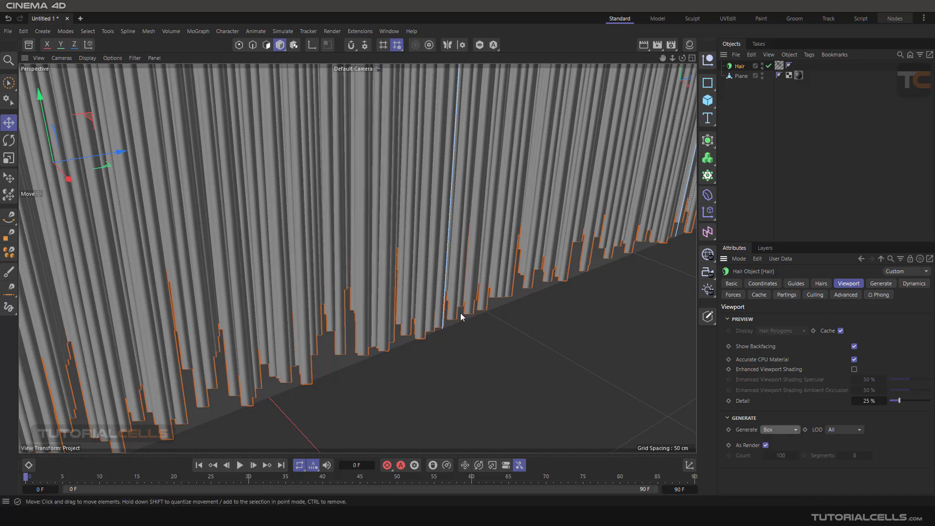
pyautogui.click(113, 58)
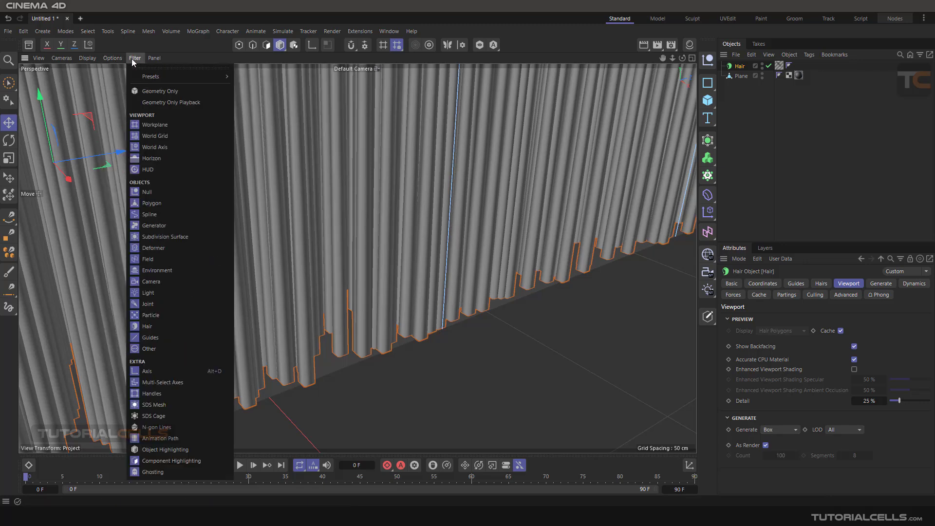
pyautogui.moveTo(82, 58)
pyautogui.click(103, 101)
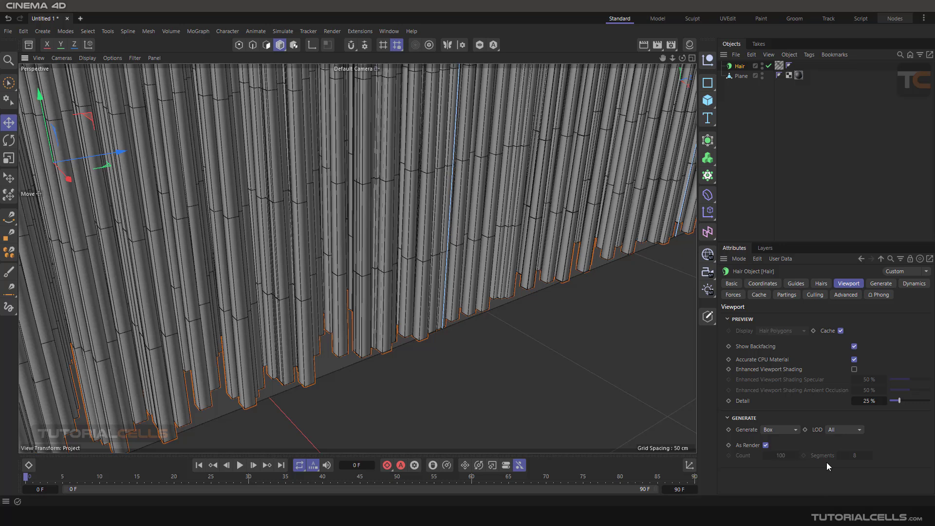
# Check the Hair object's Count and Segments settings, and toggle As Render off and on to compare the viewport hair.
pyautogui.click(820, 284)
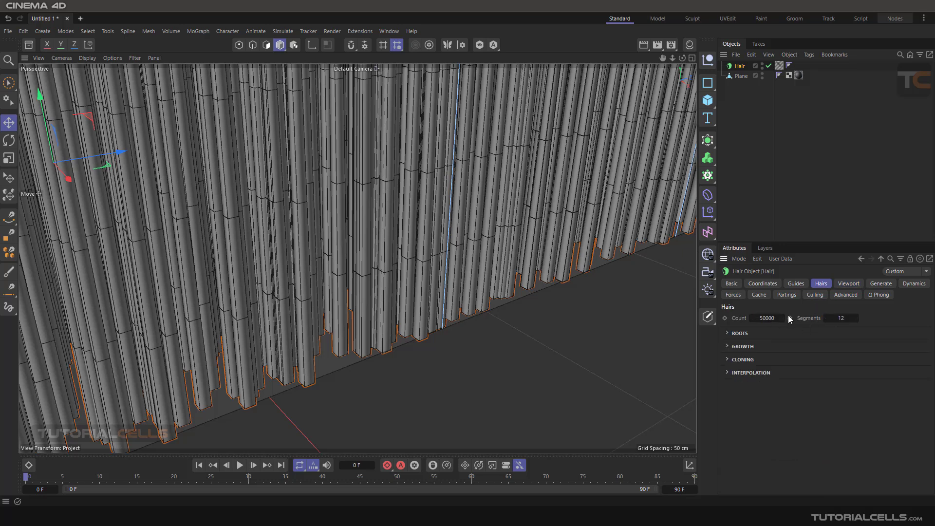
pyautogui.click(848, 283)
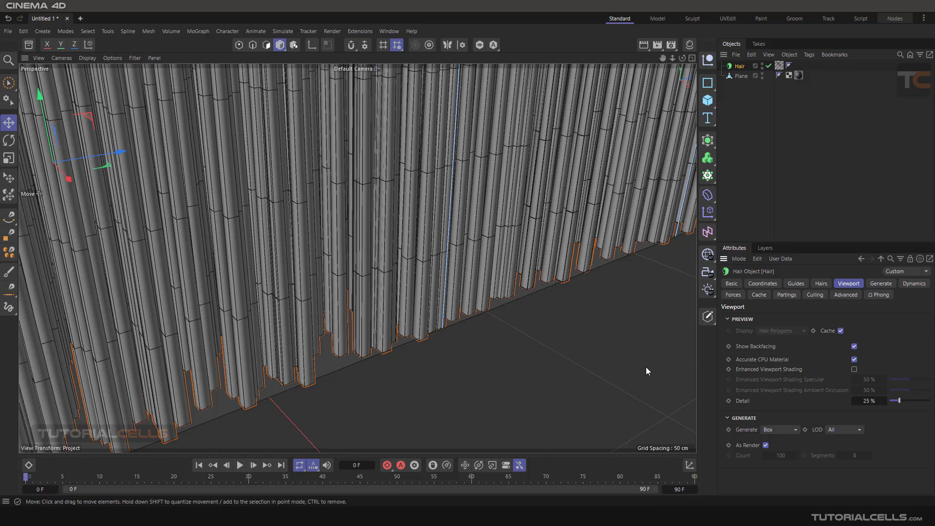
pyautogui.click(766, 445)
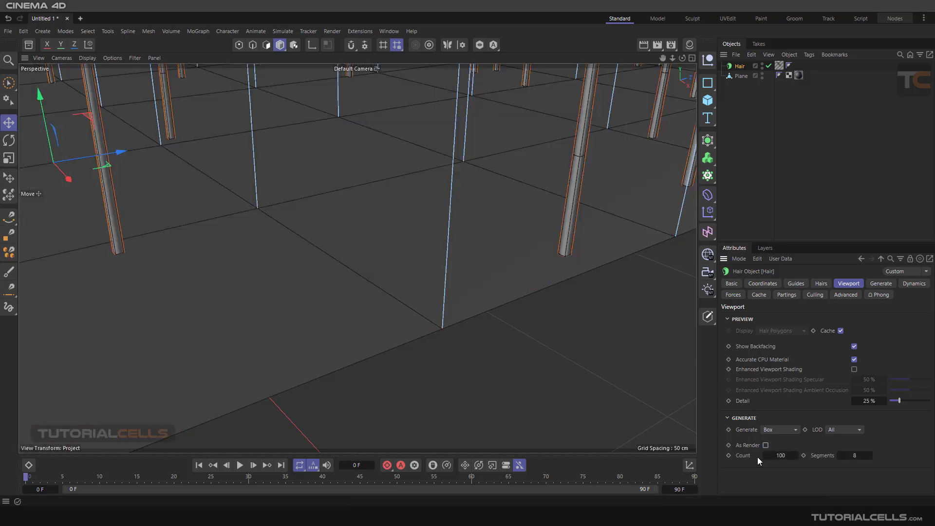
pyautogui.scroll(-5, 510, 222)
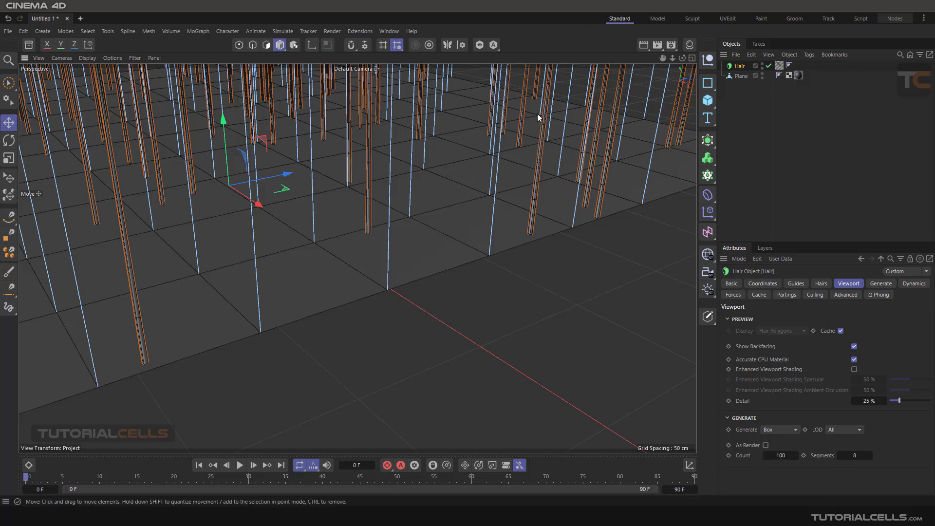
pyautogui.click(765, 445)
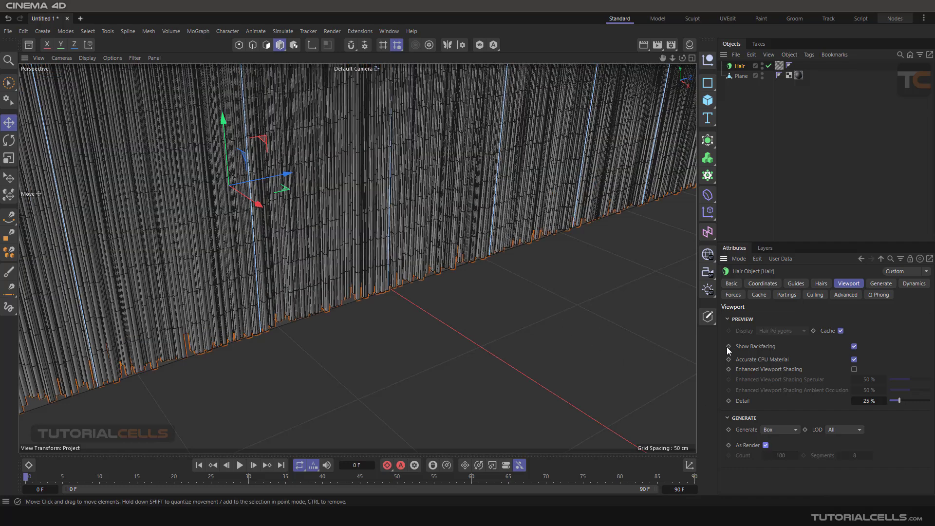
# Try the As Render viewport Generate mode on the Hair object and inspect the whole haired plane.
pyautogui.click(784, 430)
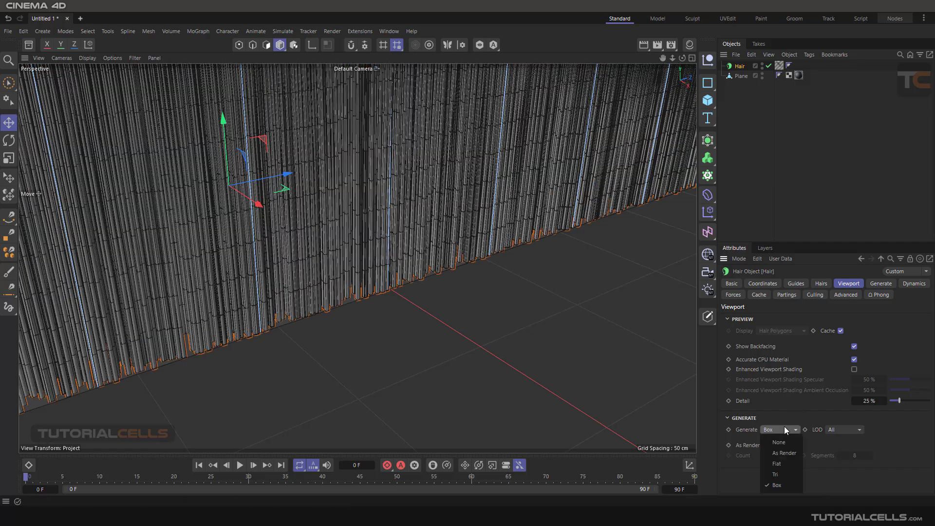
pyautogui.click(788, 452)
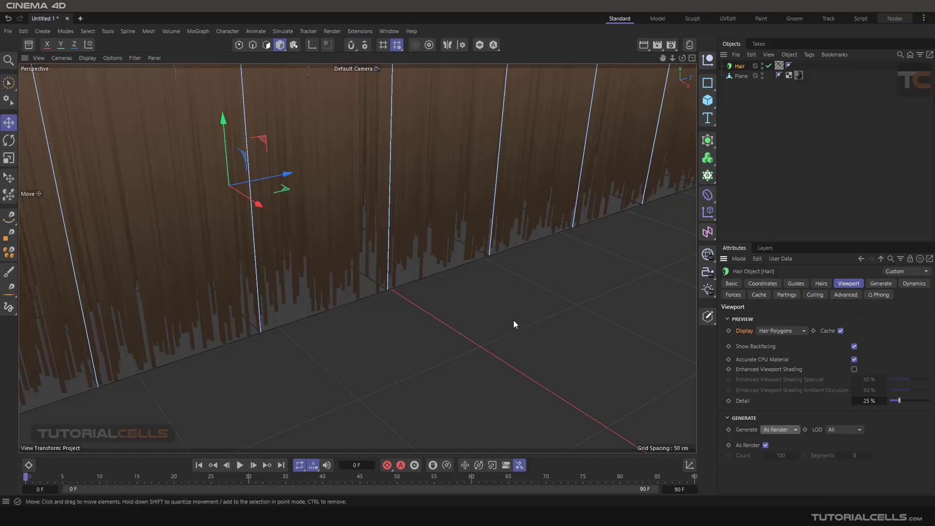
pyautogui.scroll(-5, 472, 276)
pyautogui.scroll(-3, 474, 276)
pyautogui.scroll(3, 474, 256)
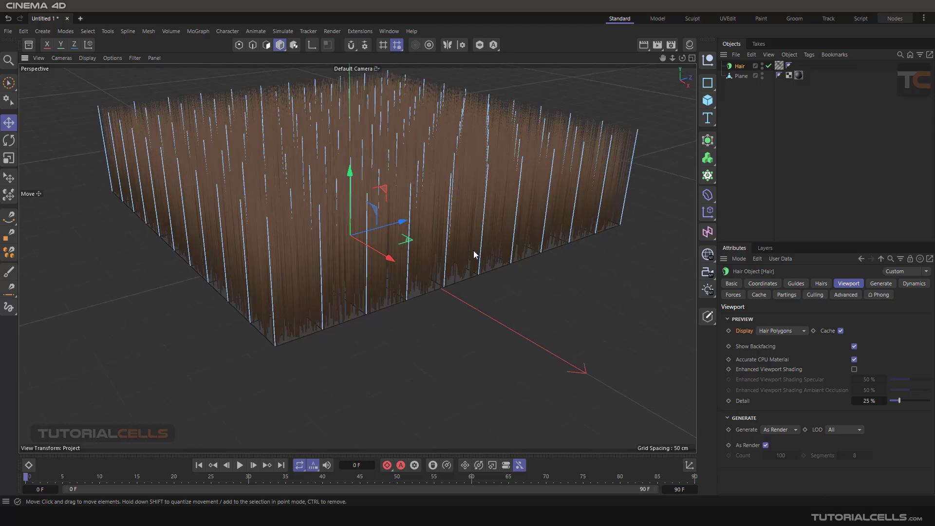
pyautogui.keyDown('alt'); pyautogui.moveTo(463, 249); pyautogui.dragTo(476, 248); pyautogui.keyUp('alt')
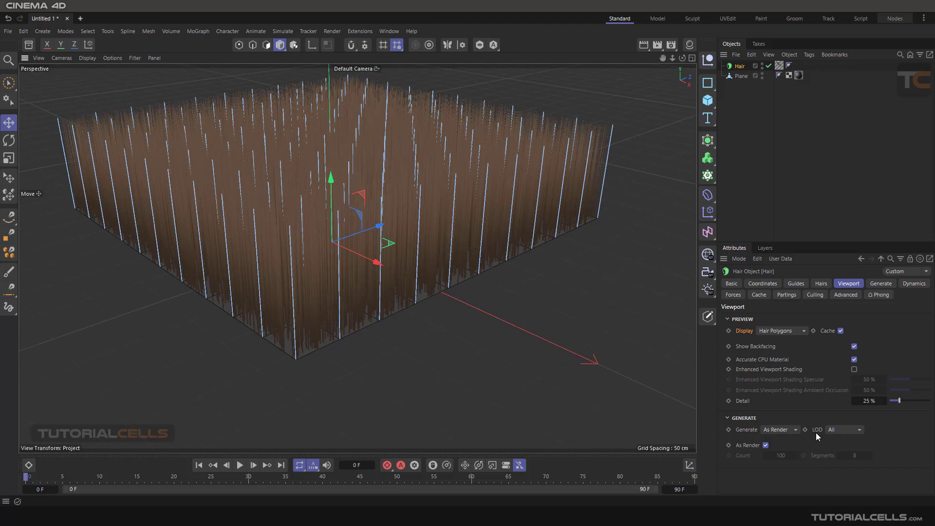
# Review the Hair object's LOD choices, and detach the viewport's Level of Detail options as a floating palette over the hair.
pyautogui.click(837, 431)
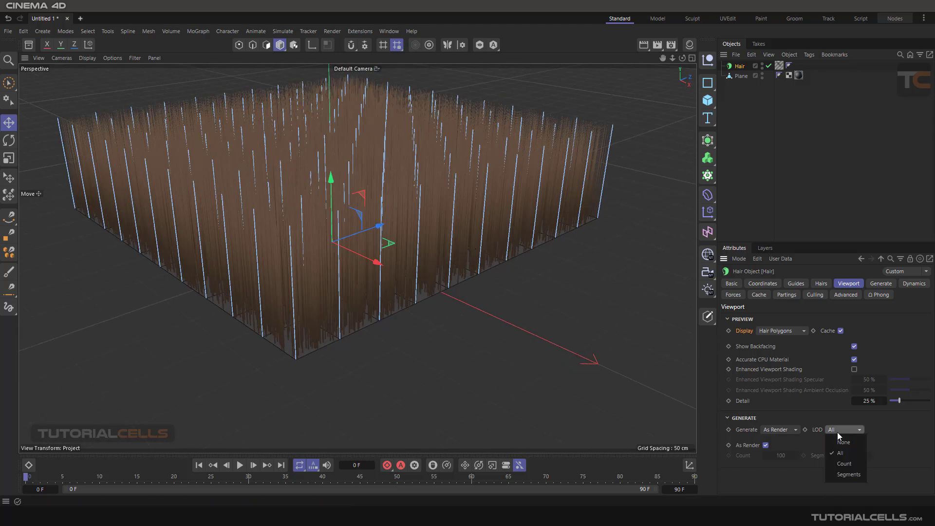
pyautogui.click(837, 431)
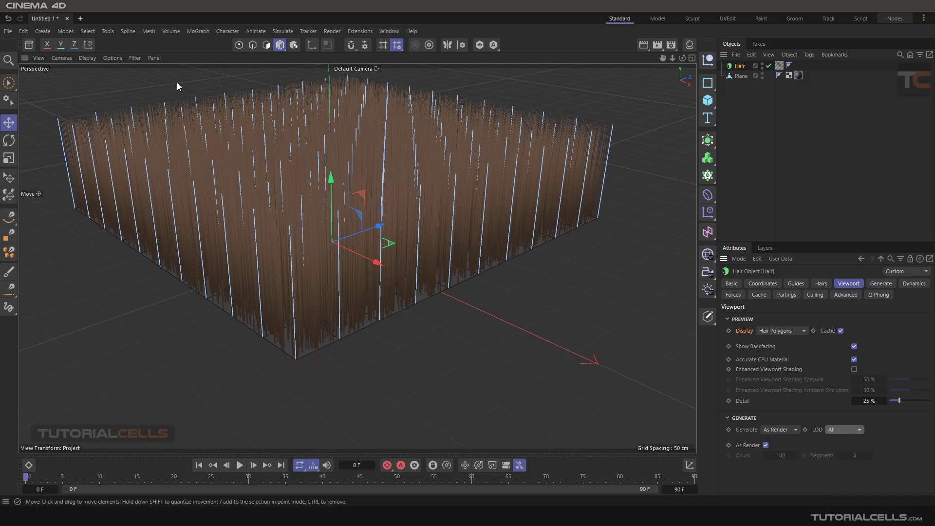
pyautogui.click(134, 58)
pyautogui.moveTo(121, 59)
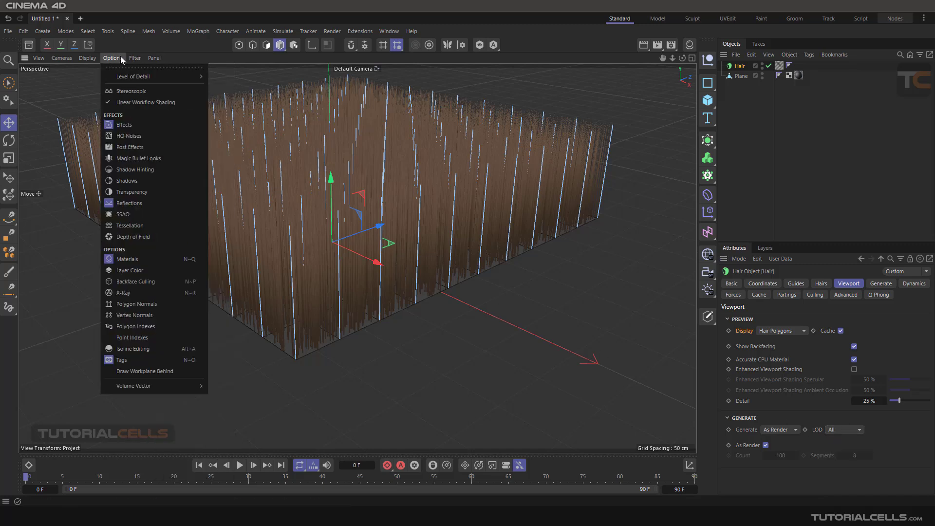
pyautogui.moveTo(142, 76)
pyautogui.click(226, 73)
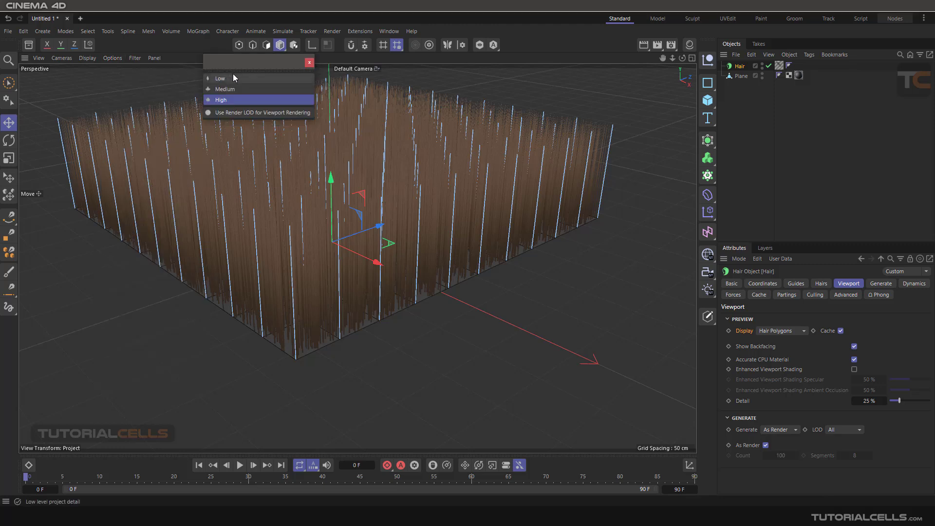
pyautogui.moveTo(232, 74); pyautogui.dragTo(153, 136)
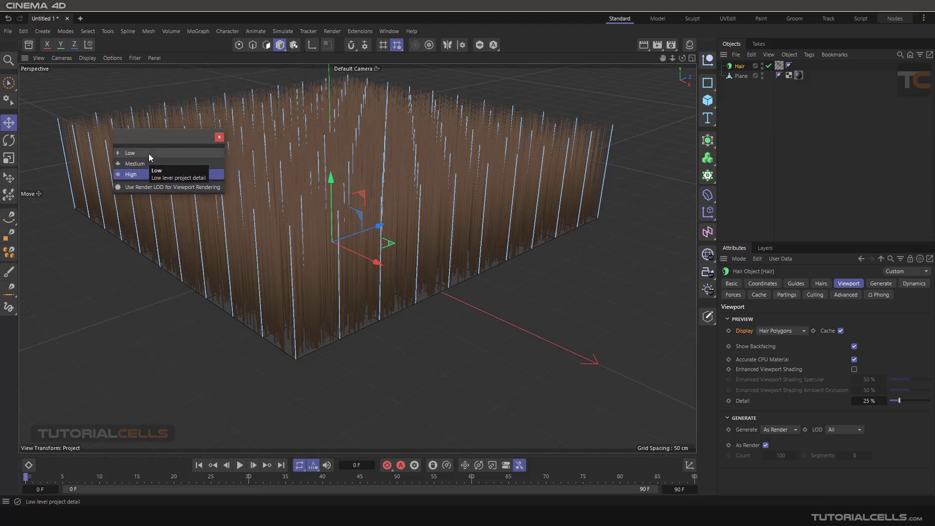
# Try the Low and Medium viewport detail levels on the As Render hair, and return to High.
pyautogui.click(149, 154)
pyautogui.click(150, 162)
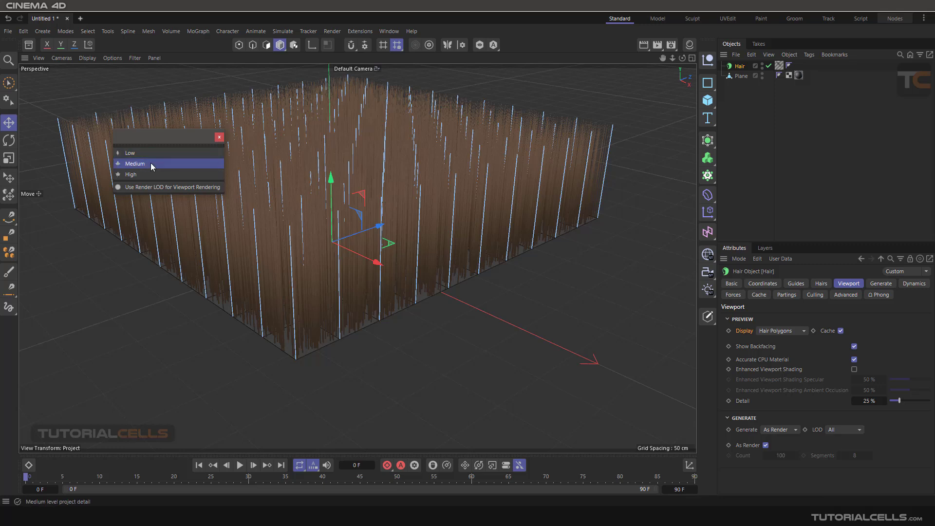
pyautogui.click(151, 175)
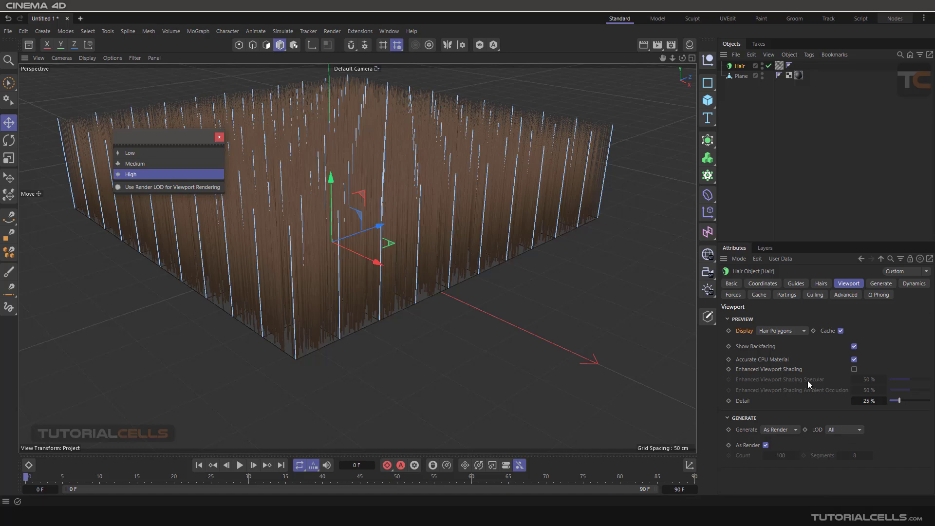
# Set the Hair object's viewport Generate mode back to Box and inspect the strands up close.
pyautogui.click(789, 430)
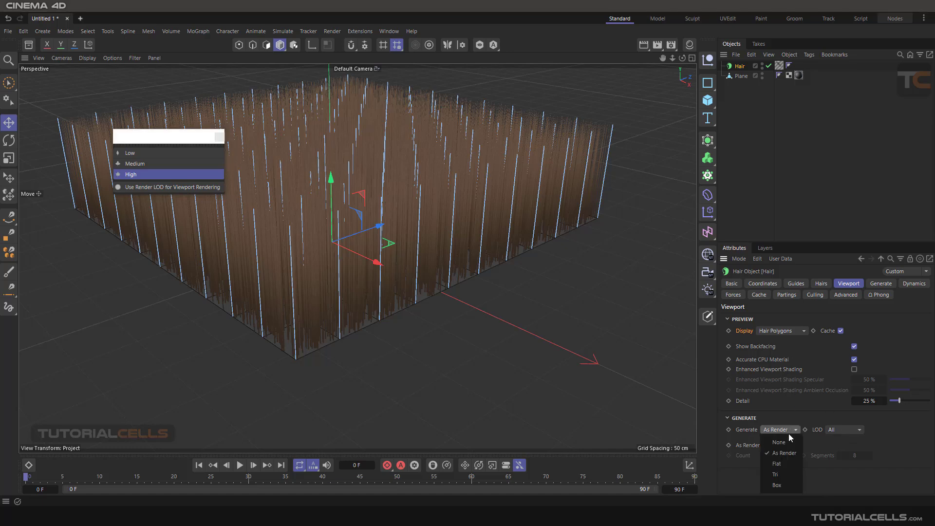
pyautogui.click(790, 484)
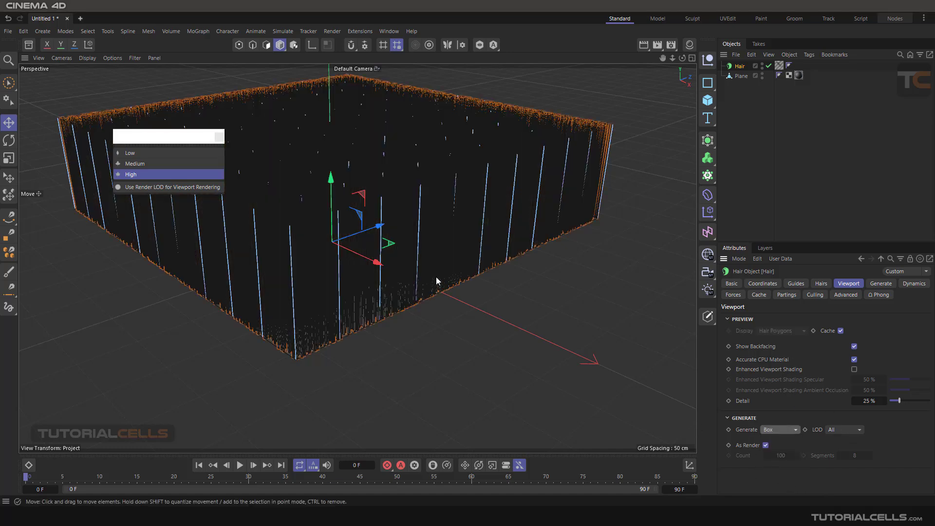
pyautogui.scroll(5, 433, 275)
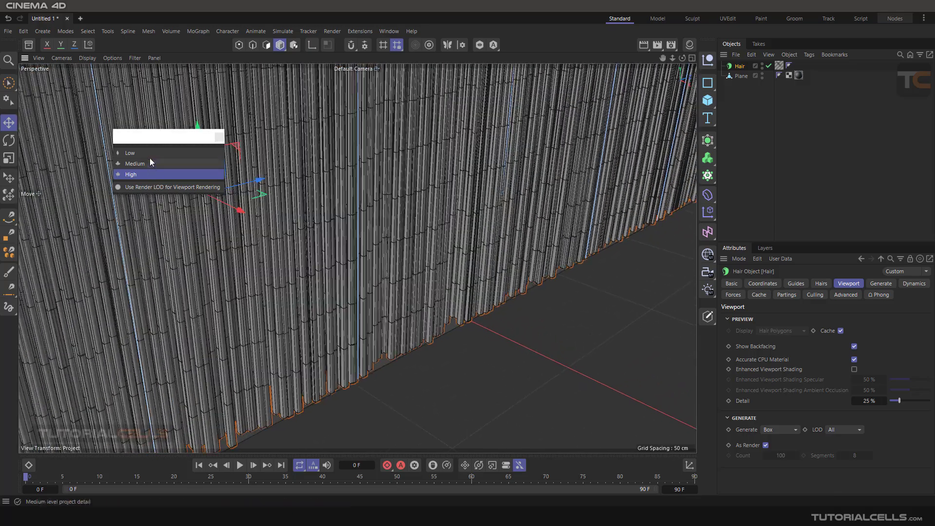
# Compare the Low, Medium and High viewport detail levels on the Box hair with LOD at All, ending on High.
pyautogui.click(150, 154)
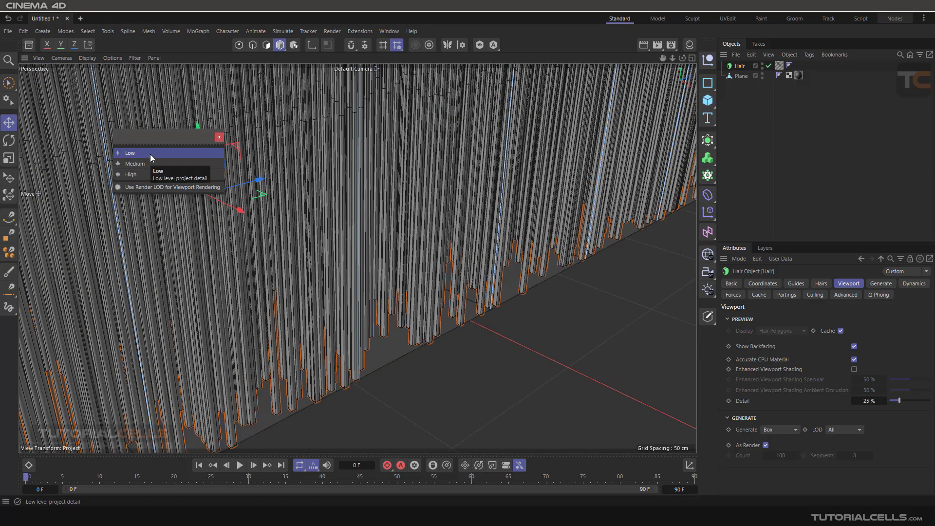
pyautogui.click(153, 165)
pyautogui.click(153, 176)
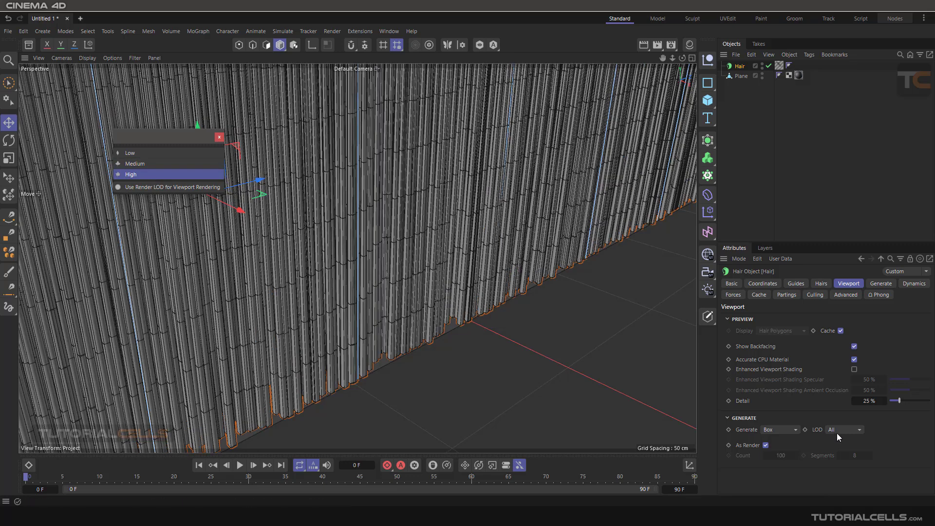
pyautogui.click(135, 164)
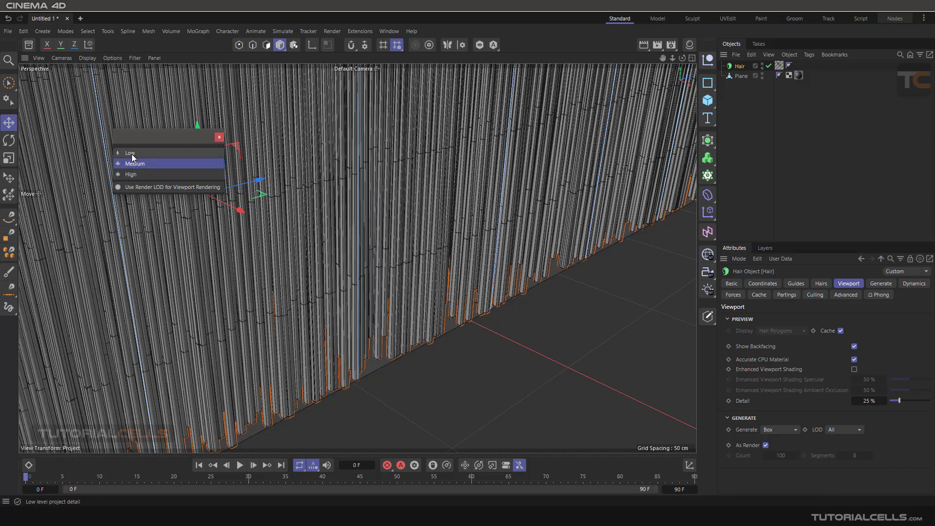
pyautogui.click(149, 174)
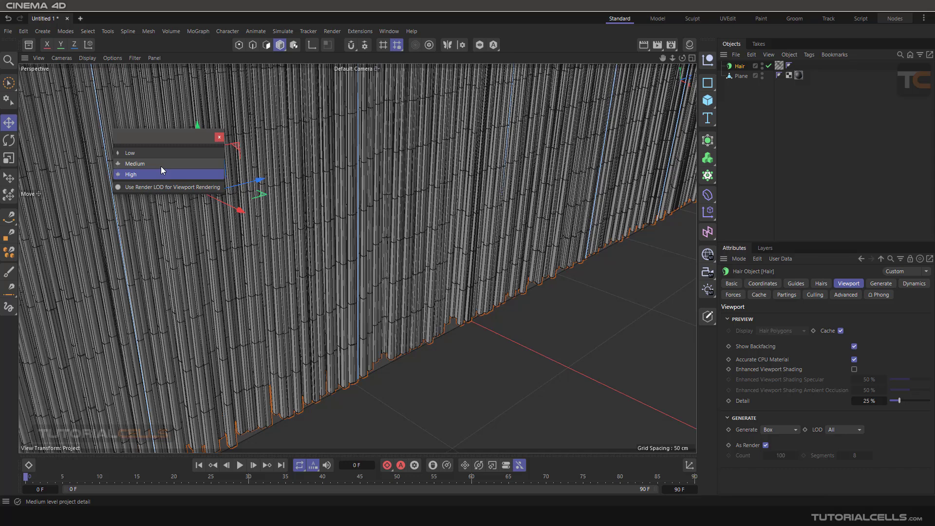
pyautogui.moveTo(167, 141); pyautogui.dragTo(171, 141)
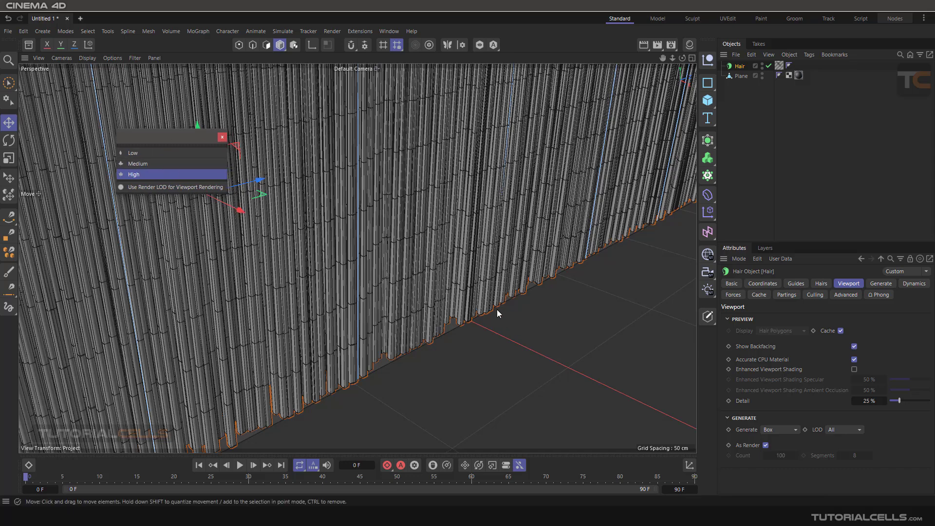
# Try LOD None on the Hair object, set it to Count, and compare the Medium and High viewport detail levels.
pyautogui.click(859, 433)
pyautogui.click(859, 446)
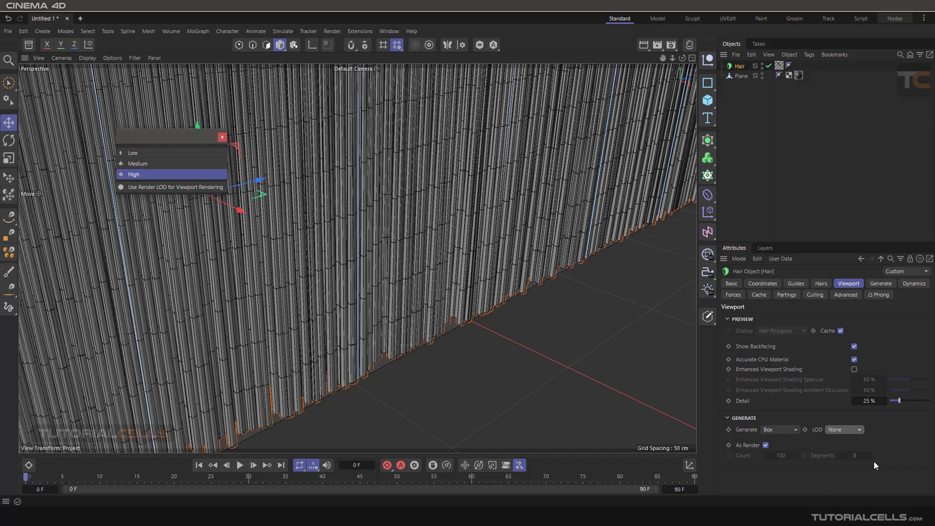
pyautogui.click(852, 433)
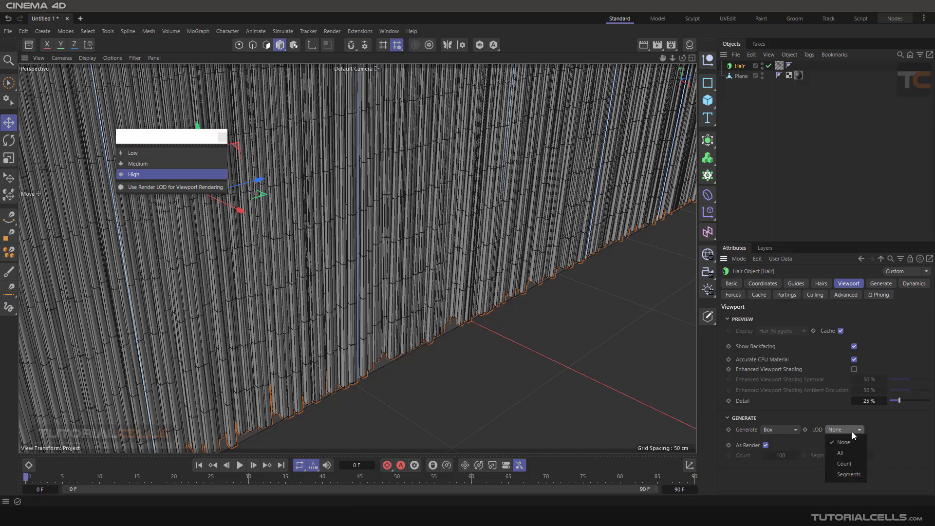
pyautogui.click(859, 467)
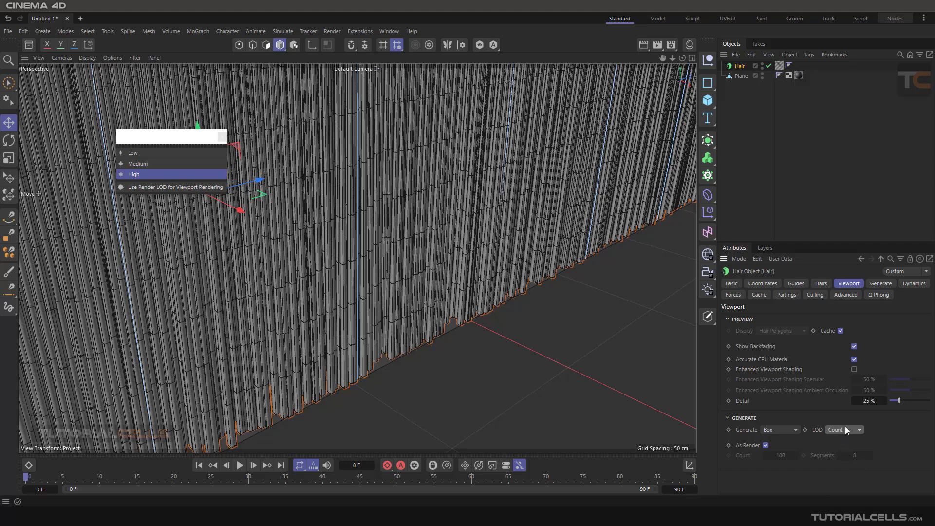
pyautogui.click(141, 153)
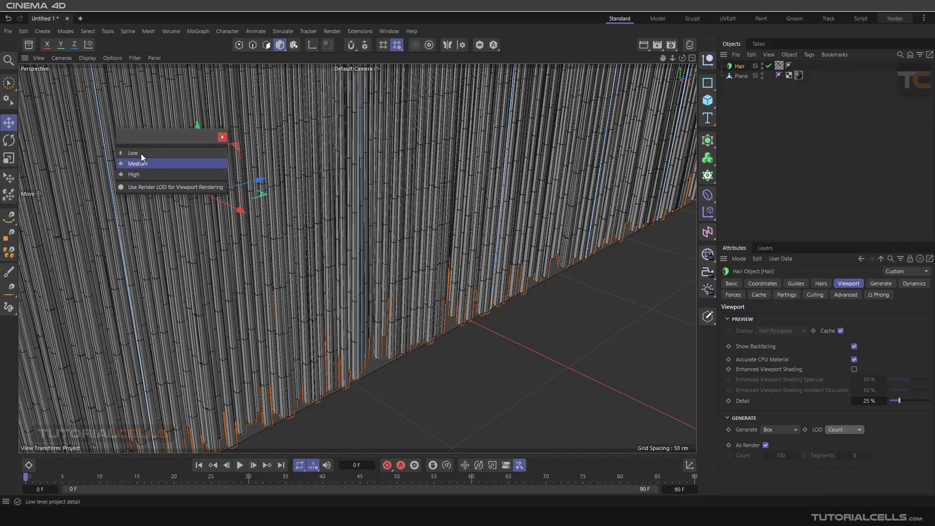
pyautogui.click(138, 175)
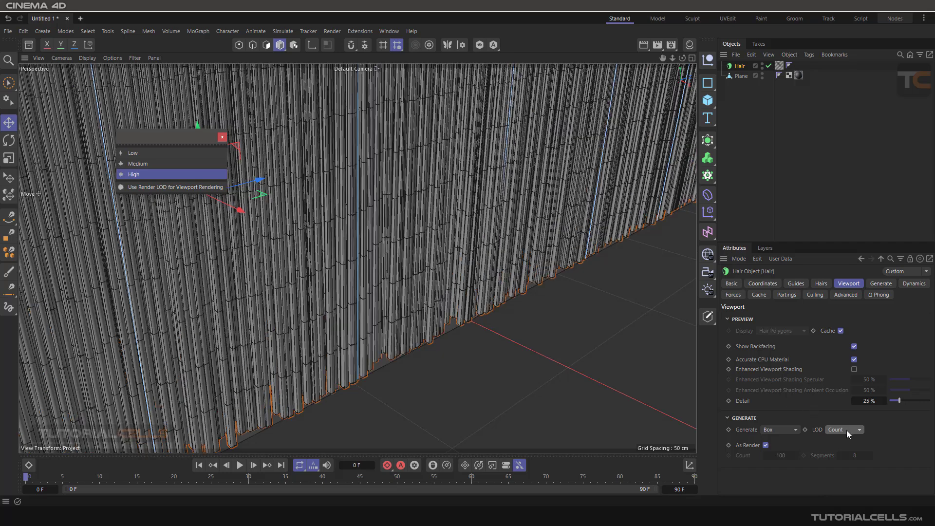
# Set the Hair object's viewport LOD to Segments and inspect the Box strands up close.
pyautogui.click(846, 430)
pyautogui.click(843, 465)
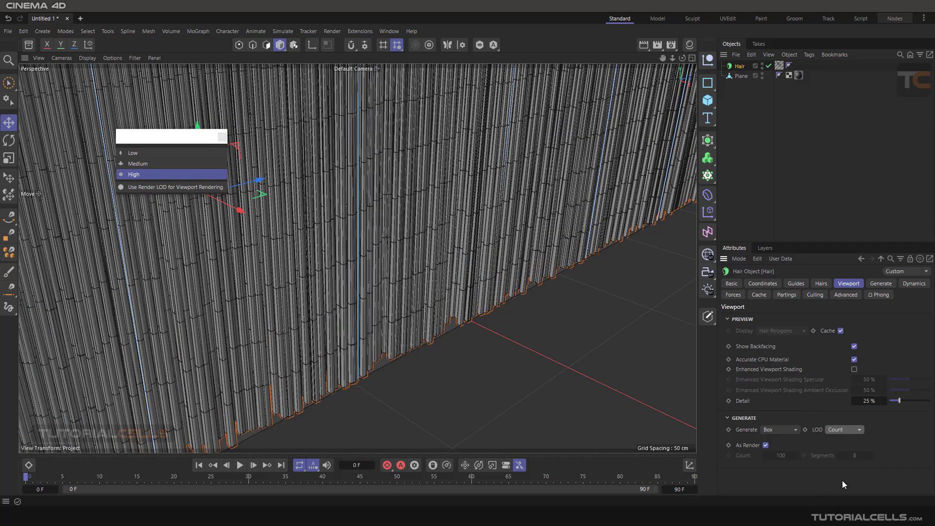
pyautogui.click(828, 429)
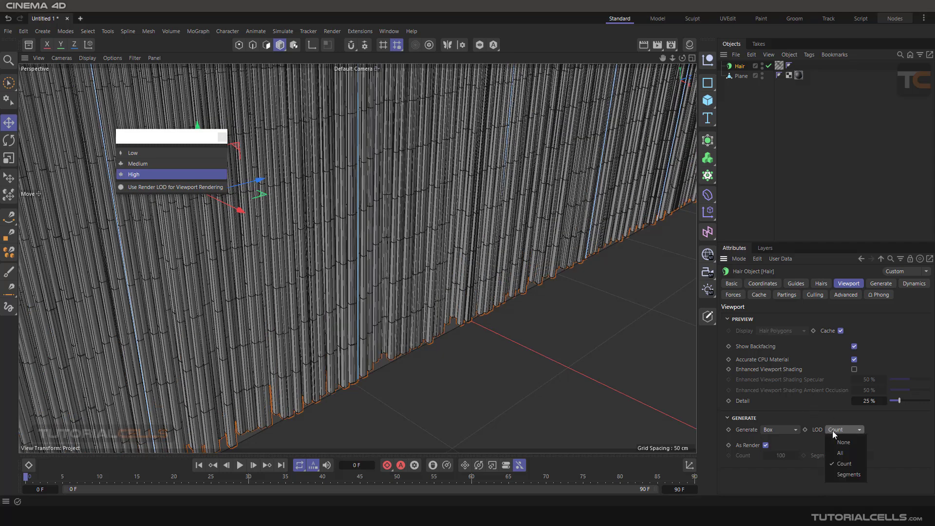
pyautogui.click(842, 475)
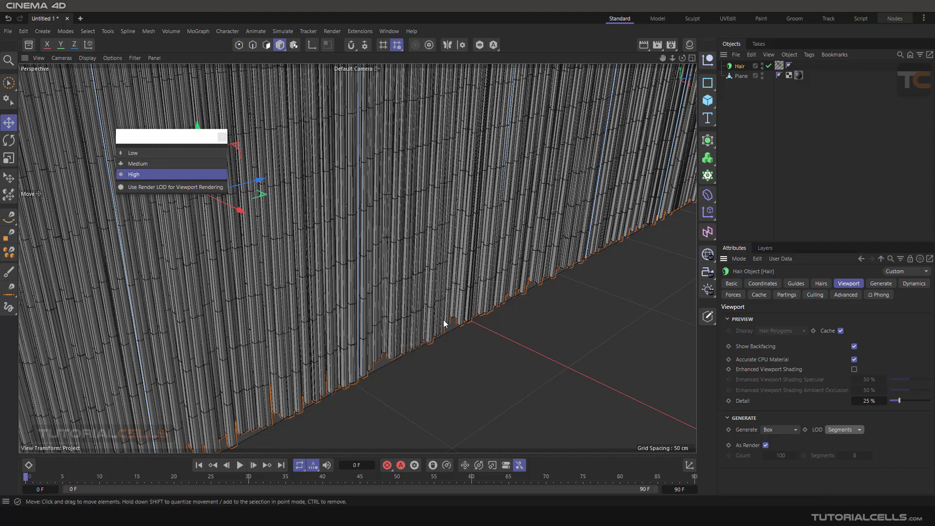
pyautogui.scroll(2, 422, 300)
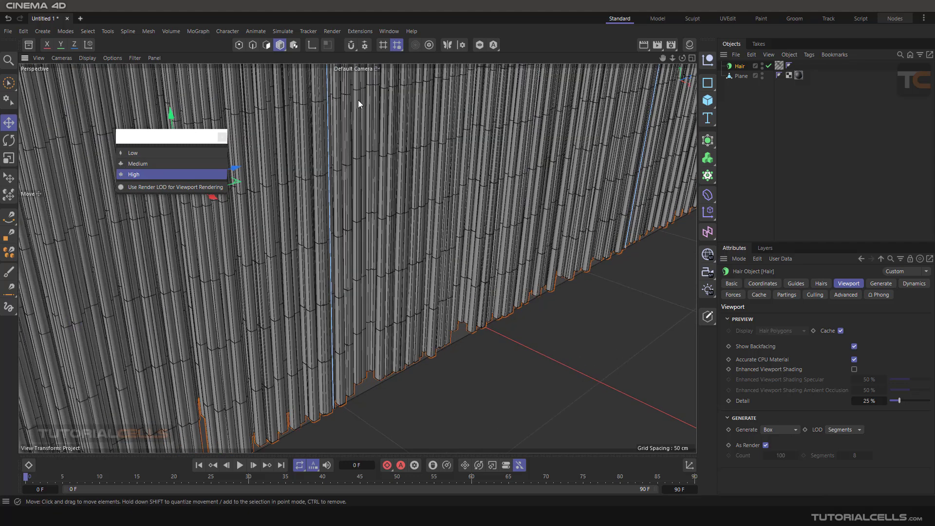
# Try the Medium and Low viewport detail levels on the Box hair with LOD at Segments, ending on Low.
pyautogui.click(132, 164)
pyautogui.click(140, 152)
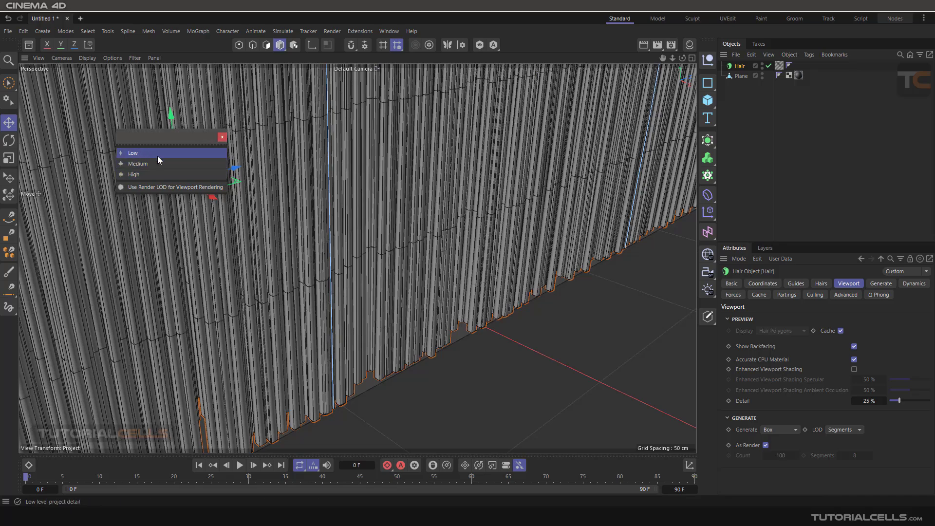
pyautogui.scroll(-1, 441, 239)
pyautogui.scroll(-8, 441, 238)
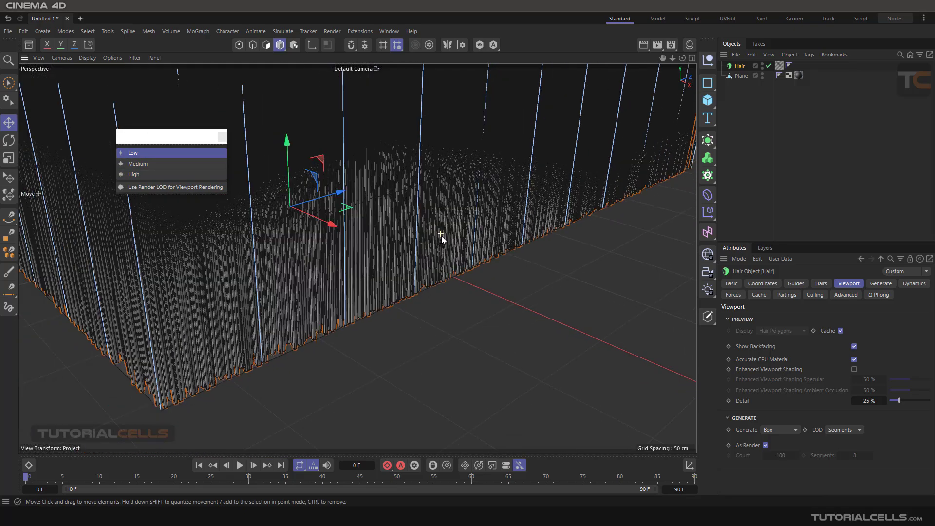
pyautogui.keyDown('alt'); pyautogui.moveTo(439, 211); pyautogui.dragTo(440, 236); pyautogui.keyUp('alt')
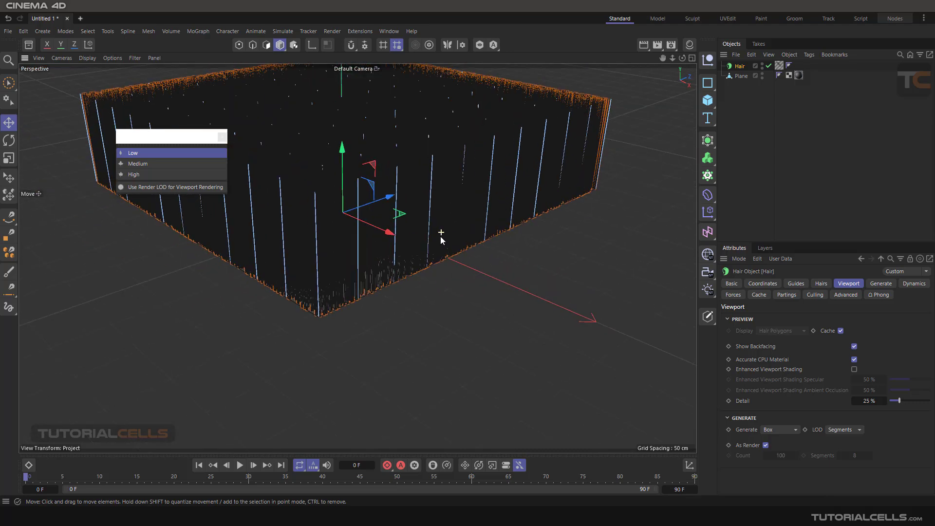
pyautogui.keyDown('alt'); pyautogui.moveTo(440, 236); pyautogui.dragTo(443, 270, button='middle'); pyautogui.keyUp('alt')
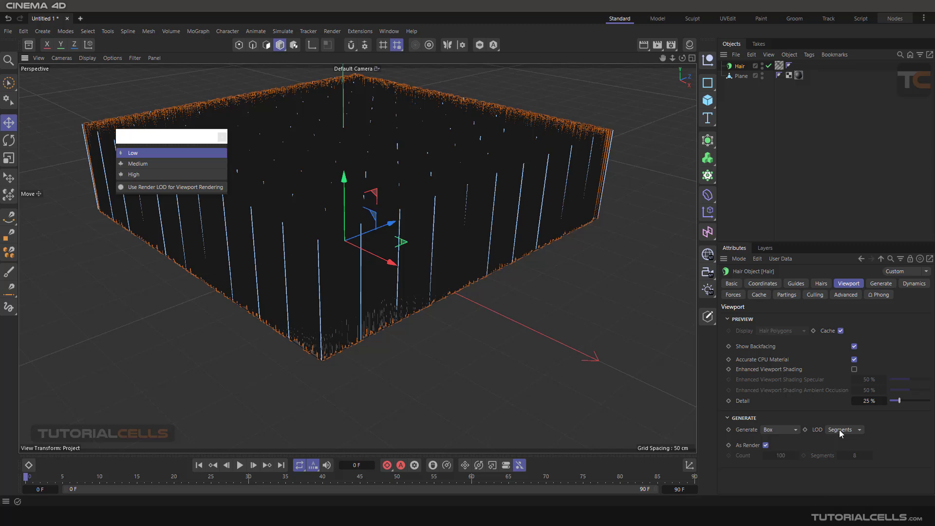
# Review the hair geometry types in the Hair object's Generate settings, and return to its viewport settings.
pyautogui.click(880, 284)
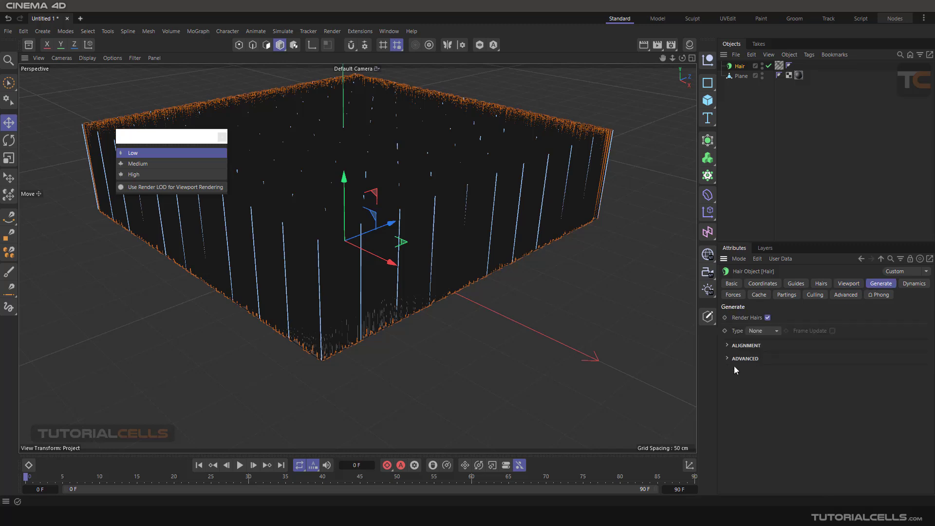
pyautogui.click(765, 330)
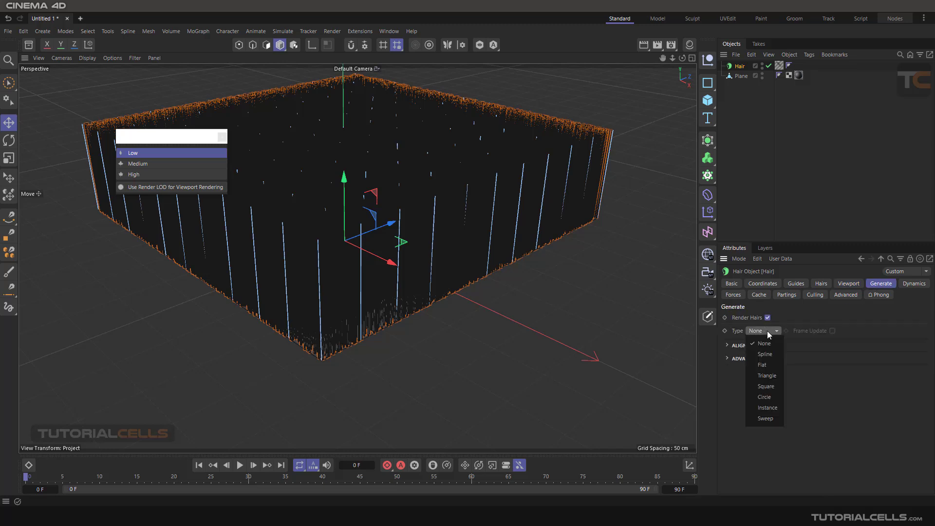
pyautogui.click(766, 331)
pyautogui.click(847, 284)
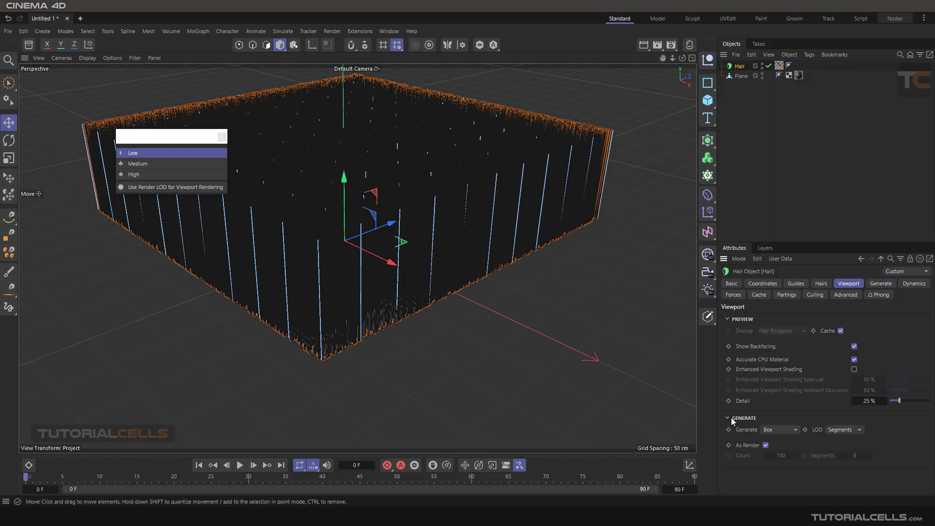
# Set the Hair object's viewport LOD to All and compare the Medium, High and Low detail levels.
pyautogui.click(845, 429)
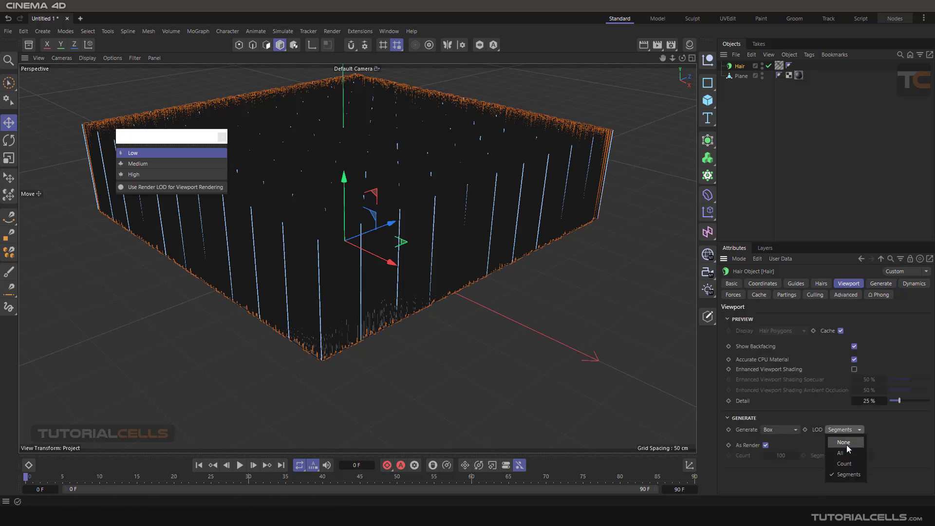
pyautogui.click(847, 451)
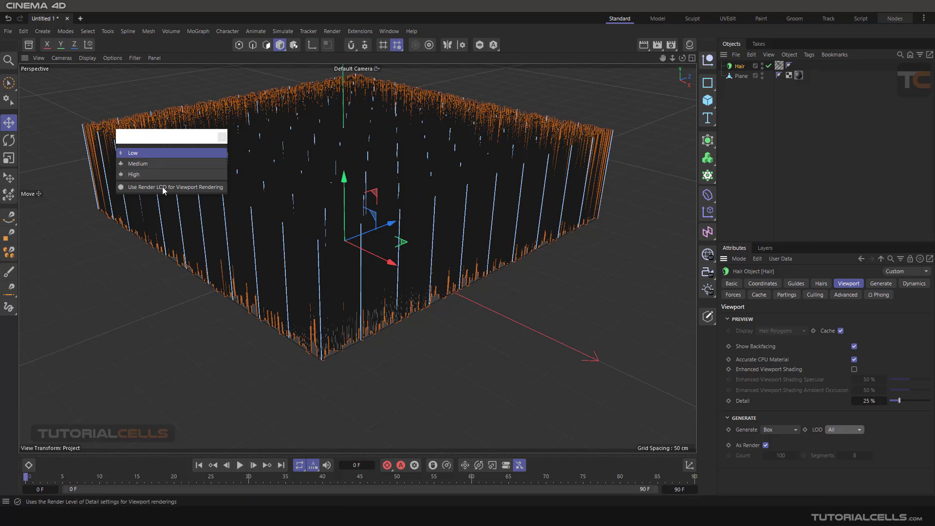
pyautogui.click(153, 166)
pyautogui.click(153, 175)
pyautogui.click(151, 153)
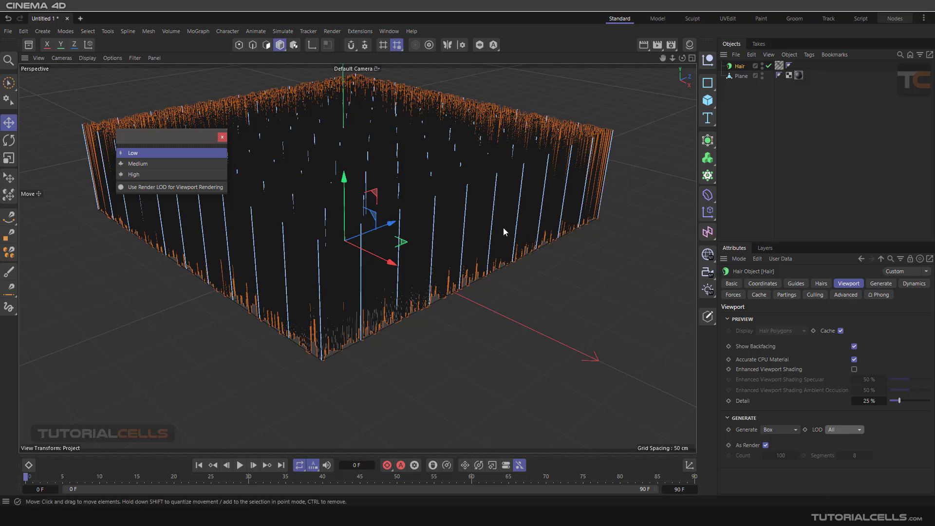
# Set the viewport level of detail to High and close the floating detail-level palette, keeping the hair LOD at All.
pyautogui.moveTo(434, 209)
pyautogui.keyDown('alt'); pyautogui.mouseDown()
pyautogui.moveTo(432, 189)
pyautogui.moveTo(431, 222)
pyautogui.mouseUp(); pyautogui.keyUp('alt')
pyautogui.click(142, 173)
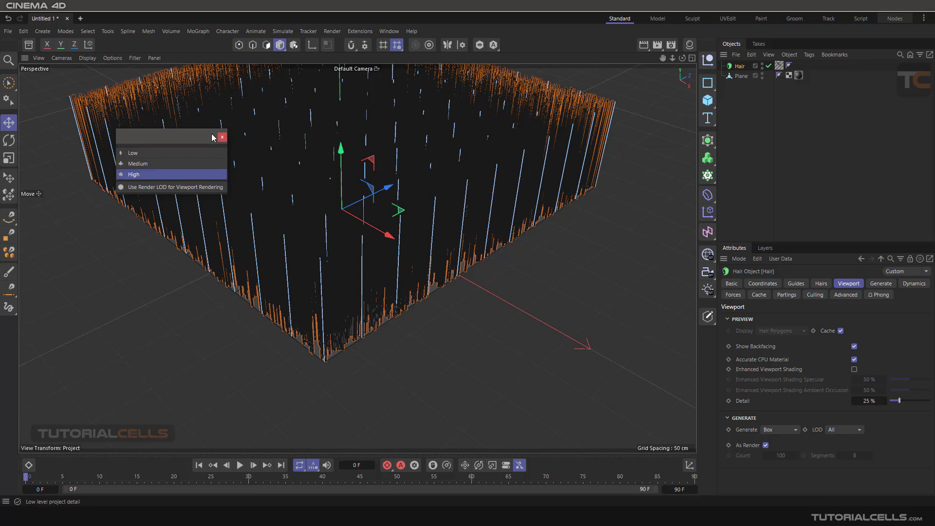
pyautogui.moveTo(200, 137); pyautogui.dragTo(197, 179)
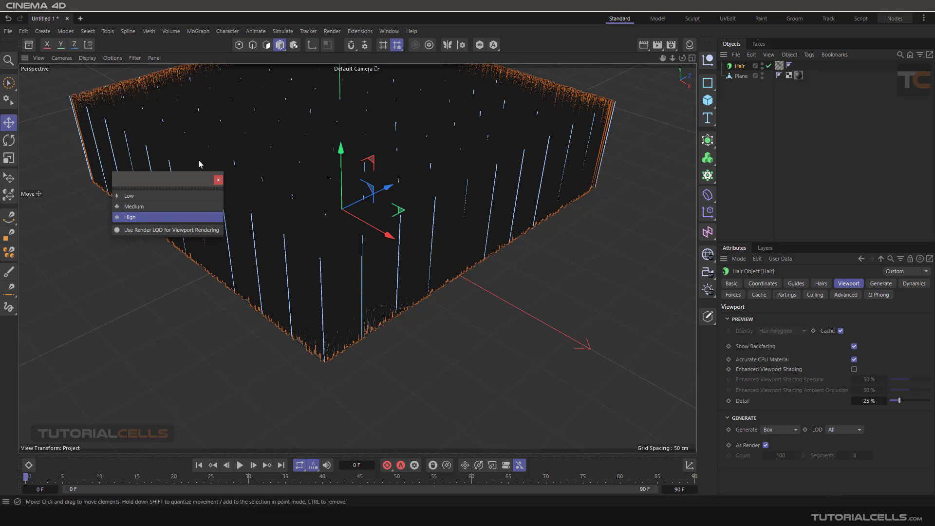
pyautogui.click(217, 181)
pyautogui.click(855, 429)
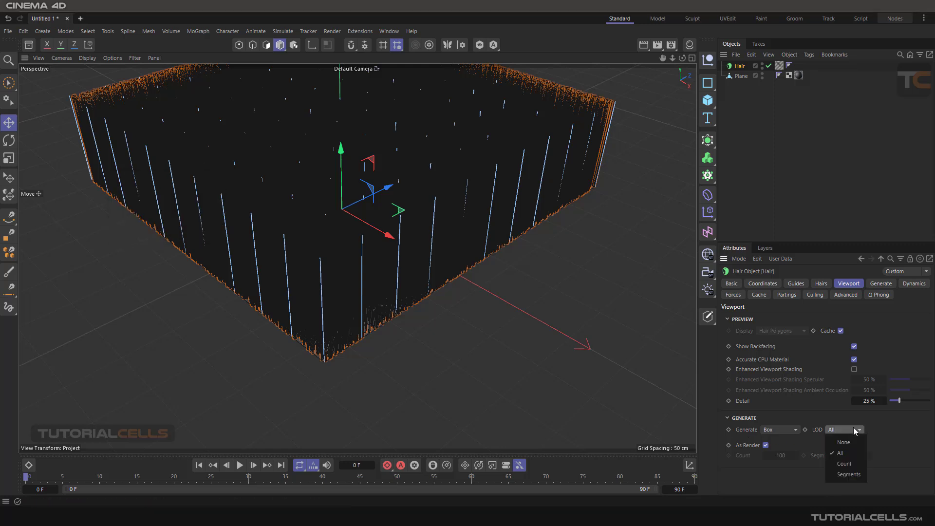
pyautogui.click(532, 346)
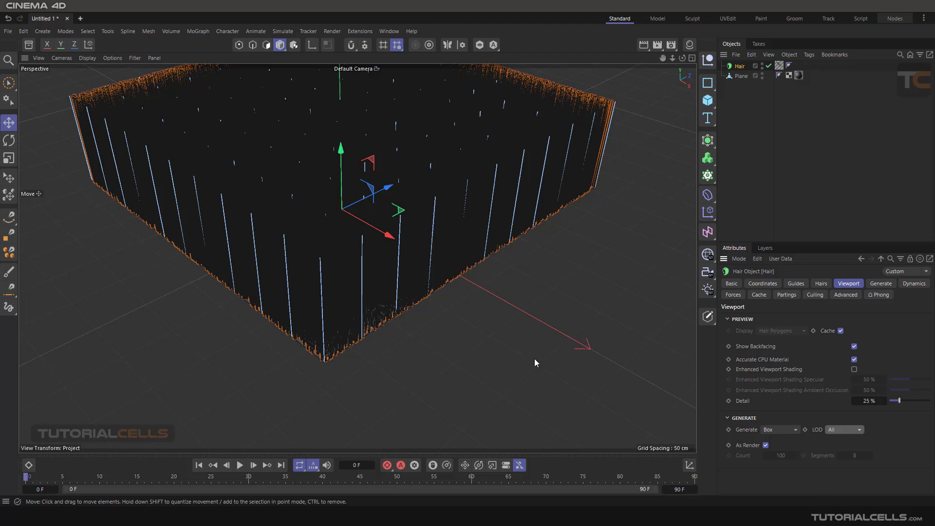
# Set the Hair object's viewport Generate mode to As Render and its Display to Hair Lines.
pyautogui.keyDown('alt'); pyautogui.moveTo(504, 314); pyautogui.dragTo(453, 260); pyautogui.keyUp('alt')
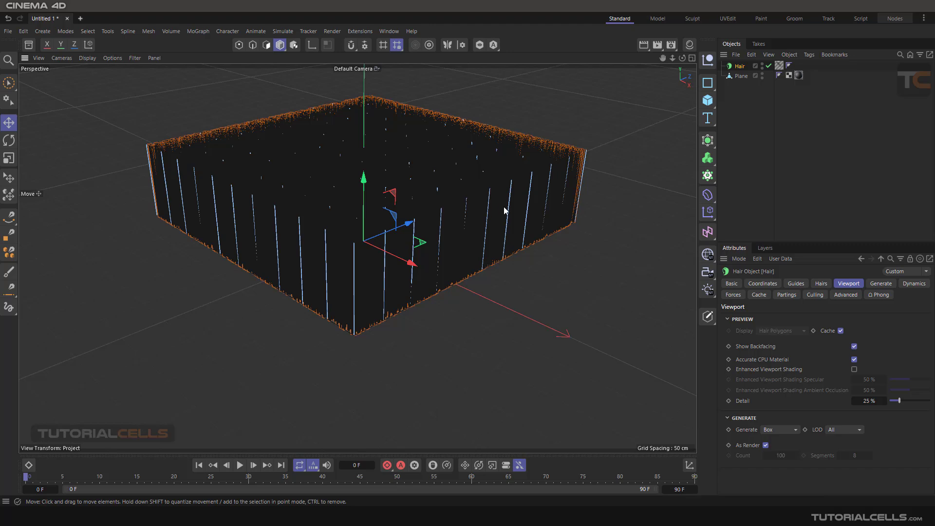
pyautogui.keyDown('alt'); pyautogui.moveTo(503, 207); pyautogui.dragTo(491, 249); pyautogui.keyUp('alt')
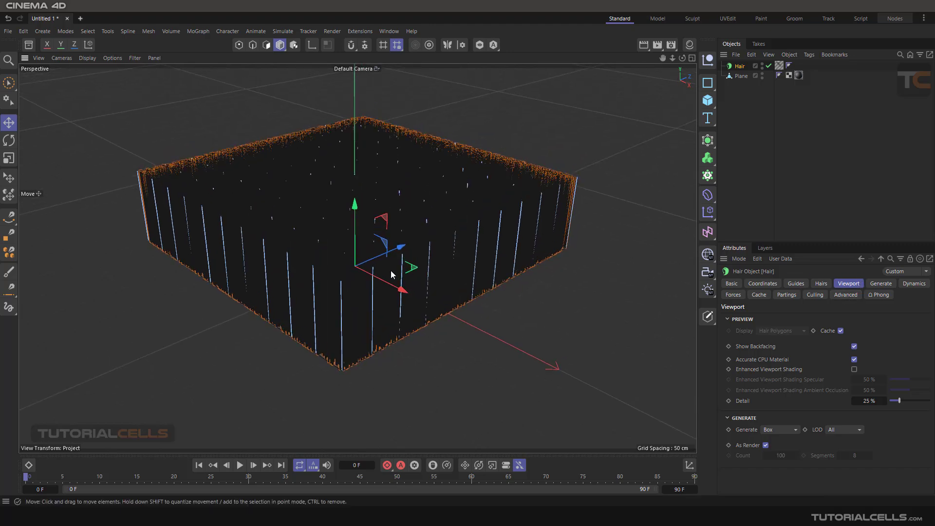
pyautogui.scroll(3, 390, 270)
pyautogui.scroll(-1, 407, 265)
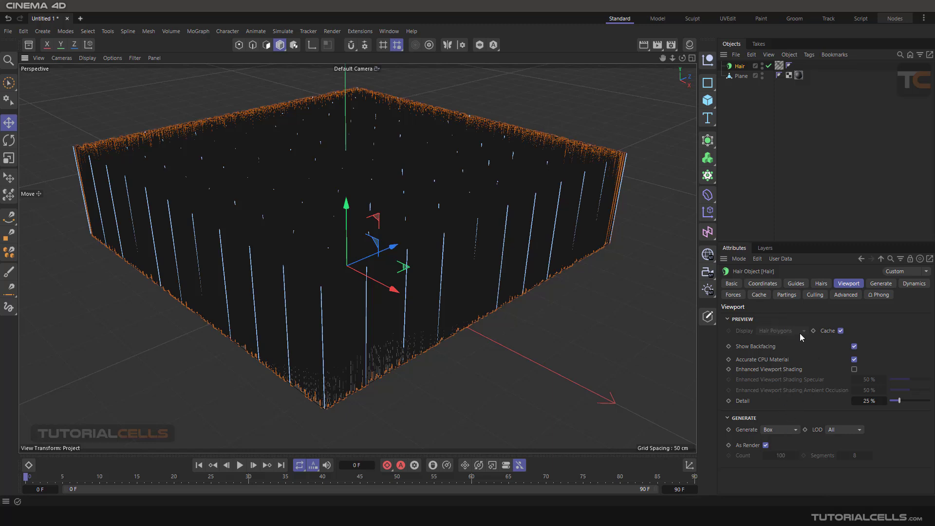
pyautogui.click(792, 430)
pyautogui.click(787, 453)
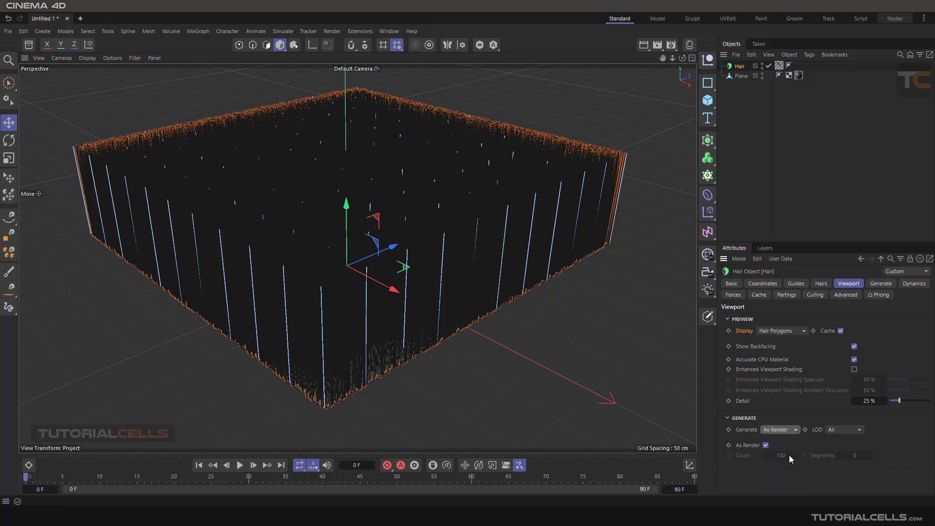
pyautogui.click(780, 331)
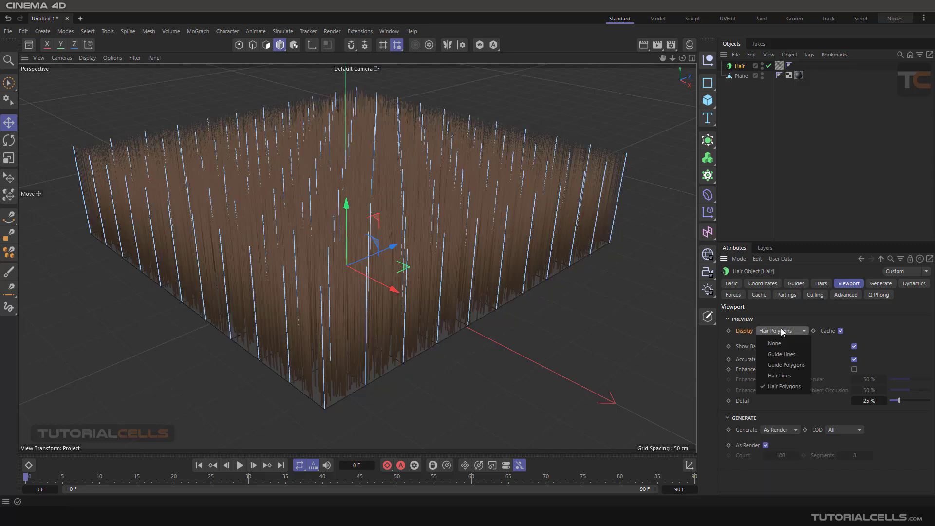
pyautogui.click(792, 377)
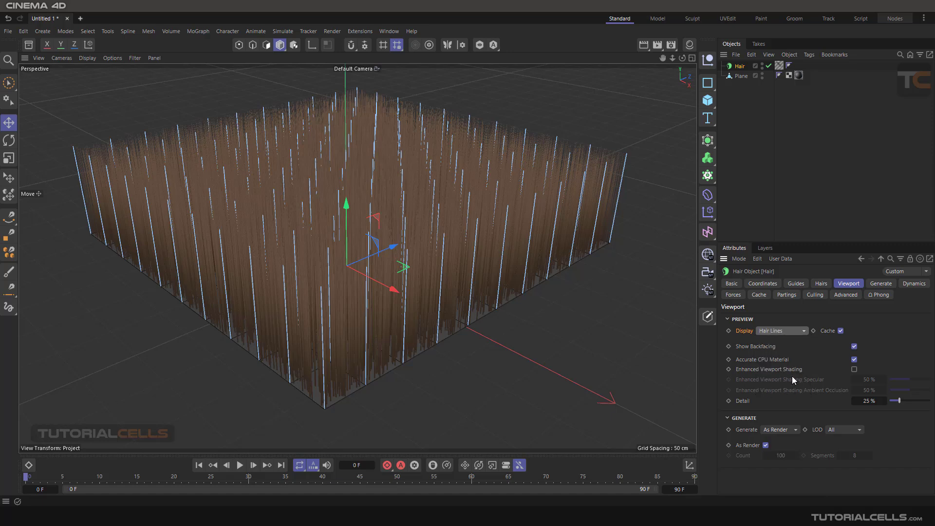
# Examine the Hair Lines display from several angles and compare it with a render of the view.
pyautogui.keyDown('alt'); pyautogui.moveTo(626, 334); pyautogui.dragTo(571, 302); pyautogui.keyUp('alt')
pyautogui.scroll(3, 581, 330)
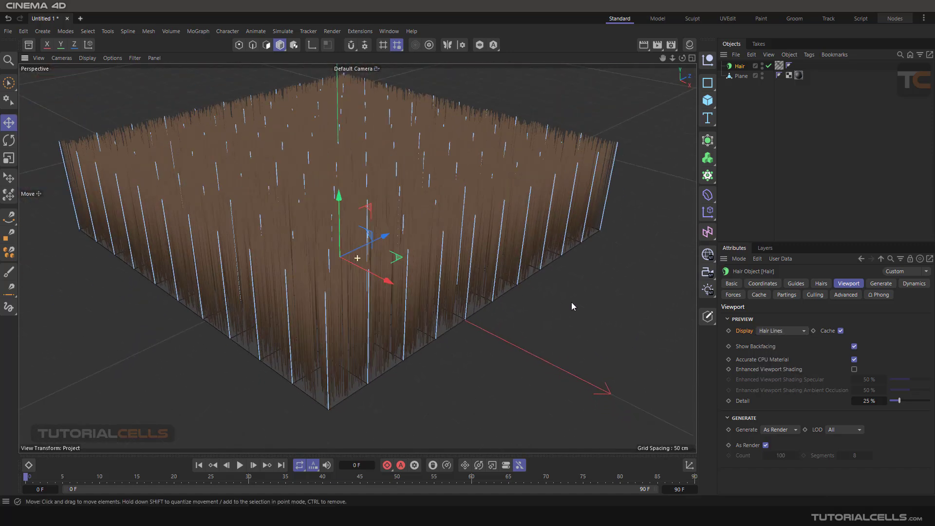
pyautogui.scroll(3, 434, 346)
pyautogui.scroll(-3, 431, 337)
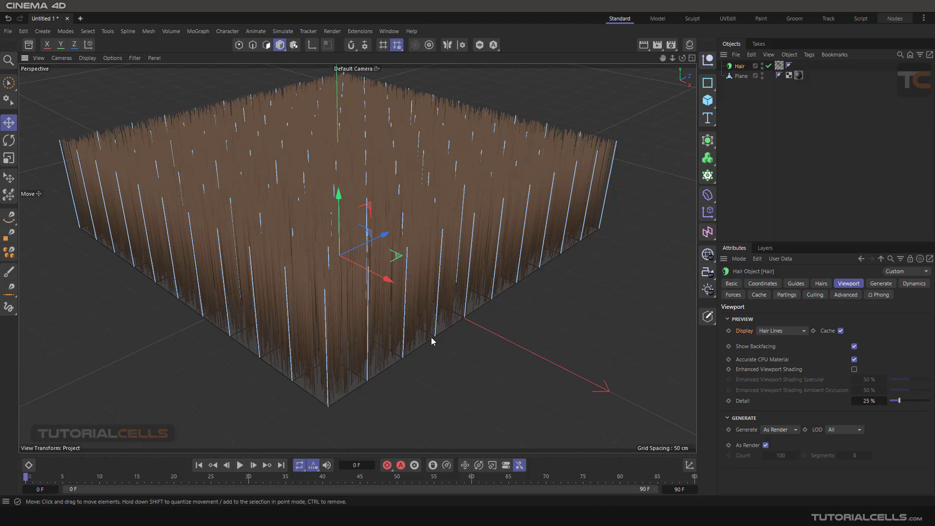
pyautogui.keyDown('alt'); pyautogui.moveTo(585, 145); pyautogui.dragTo(536, 169); pyautogui.keyUp('alt')
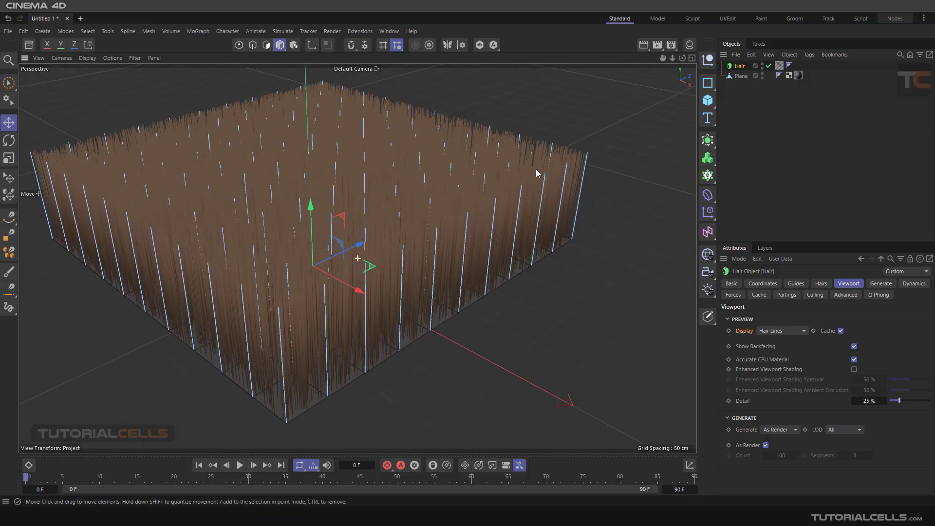
pyautogui.scroll(-3, 533, 170)
pyautogui.keyDown('alt'); pyautogui.moveTo(485, 208); pyautogui.dragTo(436, 236, button='middle'); pyautogui.keyUp('alt')
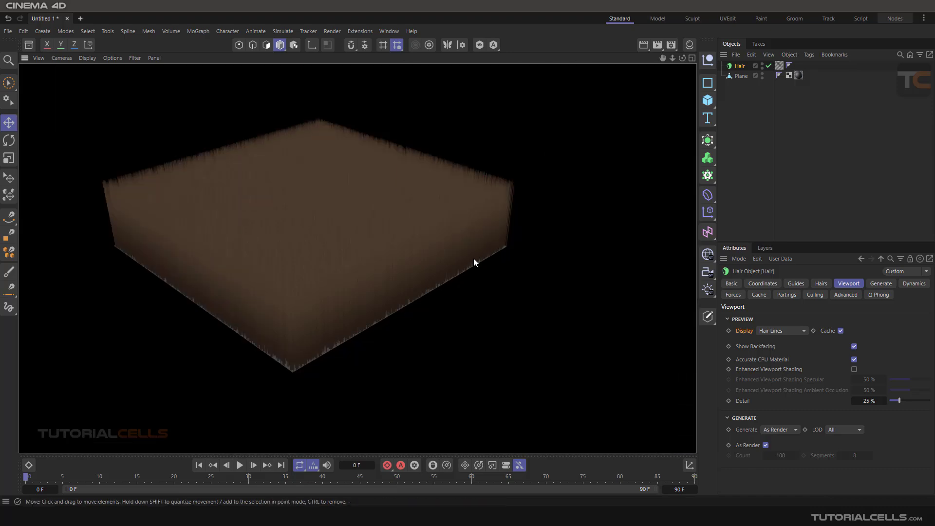
pyautogui.keyDown('alt'); pyautogui.moveTo(431, 271); pyautogui.dragTo(454, 288); pyautogui.keyUp('alt')
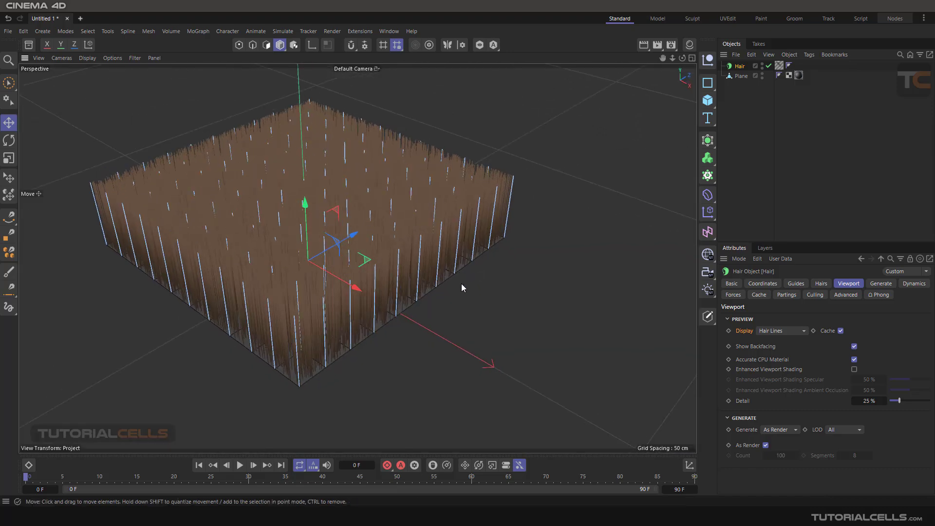